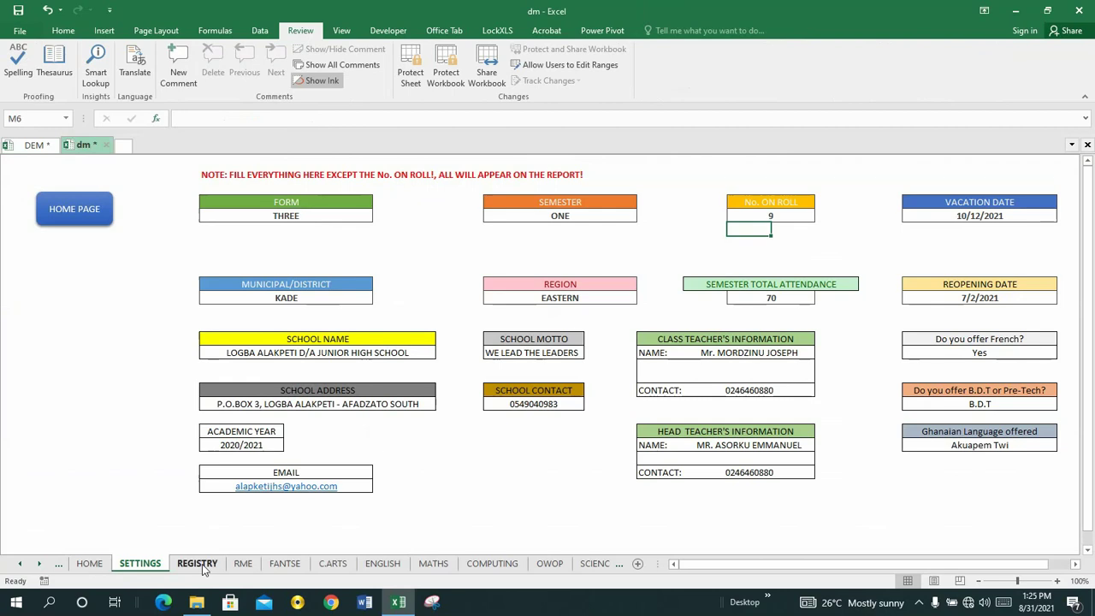
- Switch to the DEM workbook, review the first NAME entry on the REGISTRY sheet, and return to the SETTINGS sheet
left_click(33, 146)
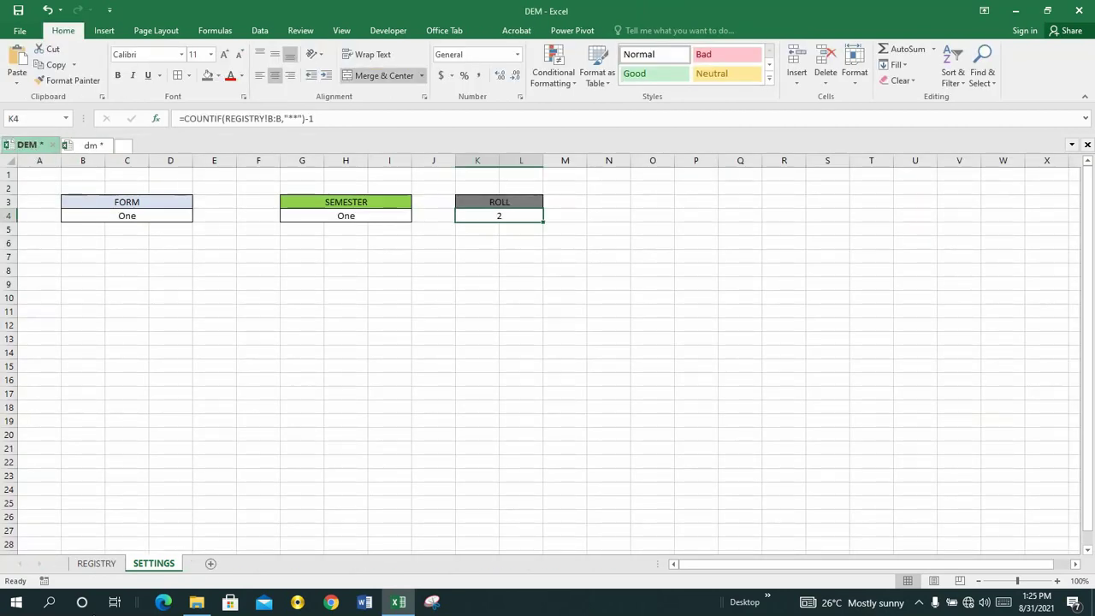
left_click(90, 563)
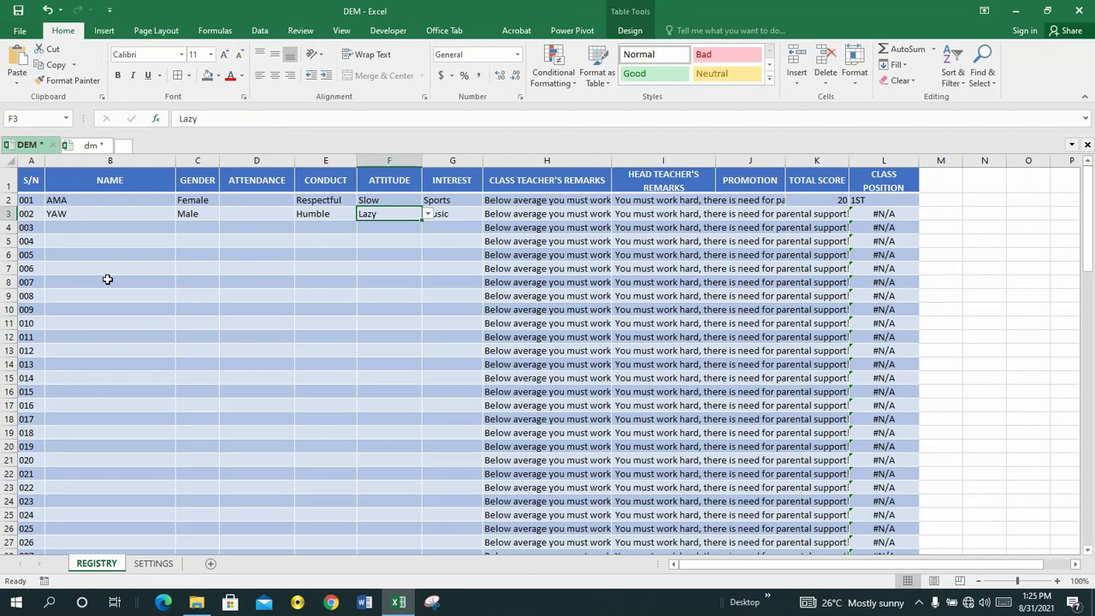
left_click(80, 202)
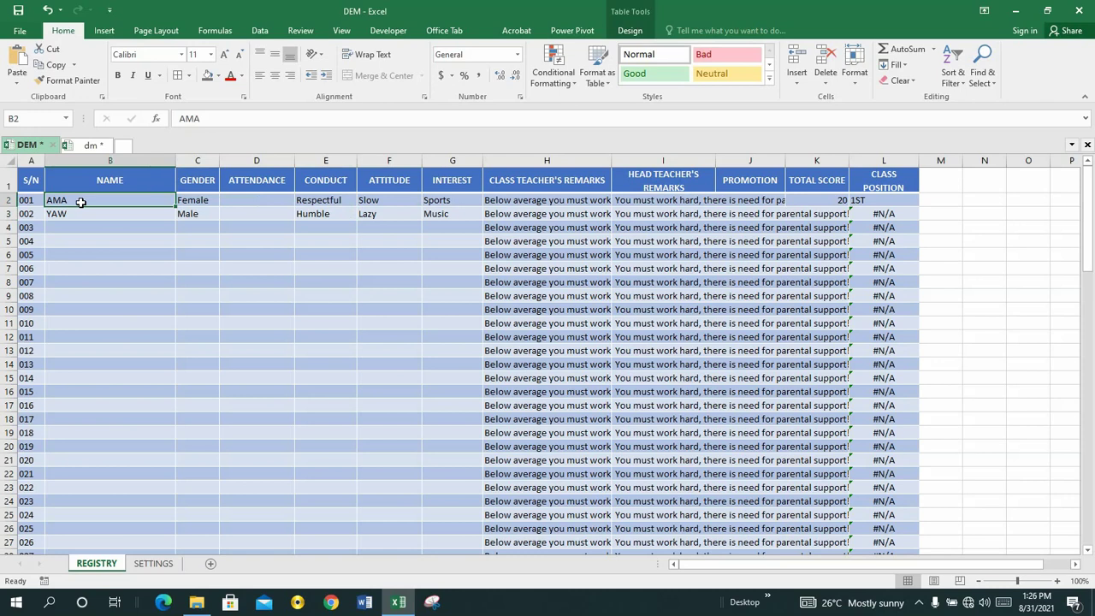
left_click(153, 563)
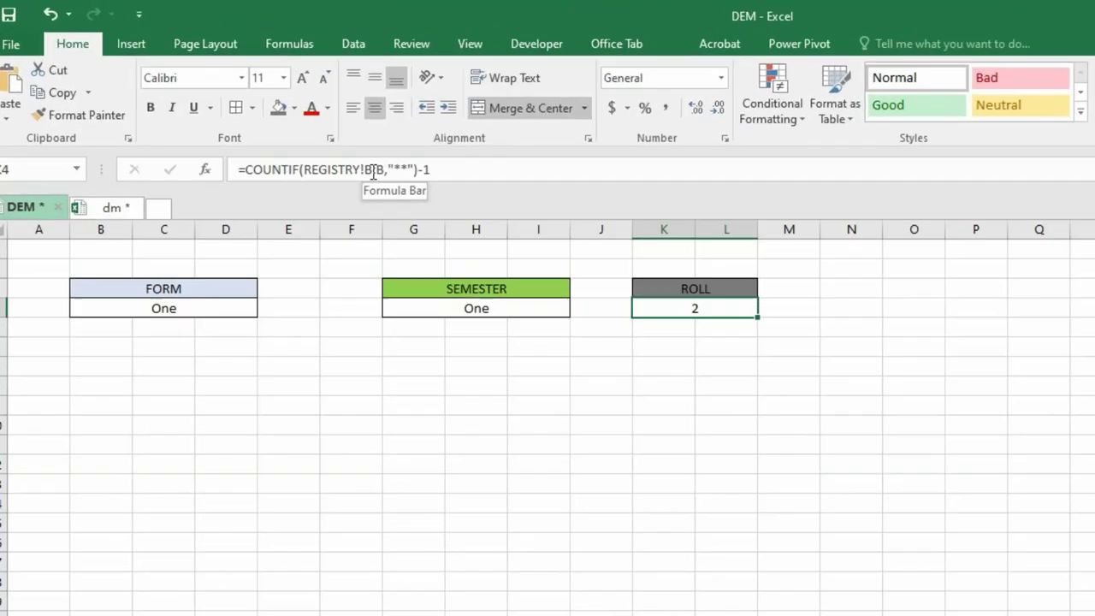
- Change the COUNTIF range in the ROLL cell's formula to REGISTRY!B2:B100
left_click(374, 170)
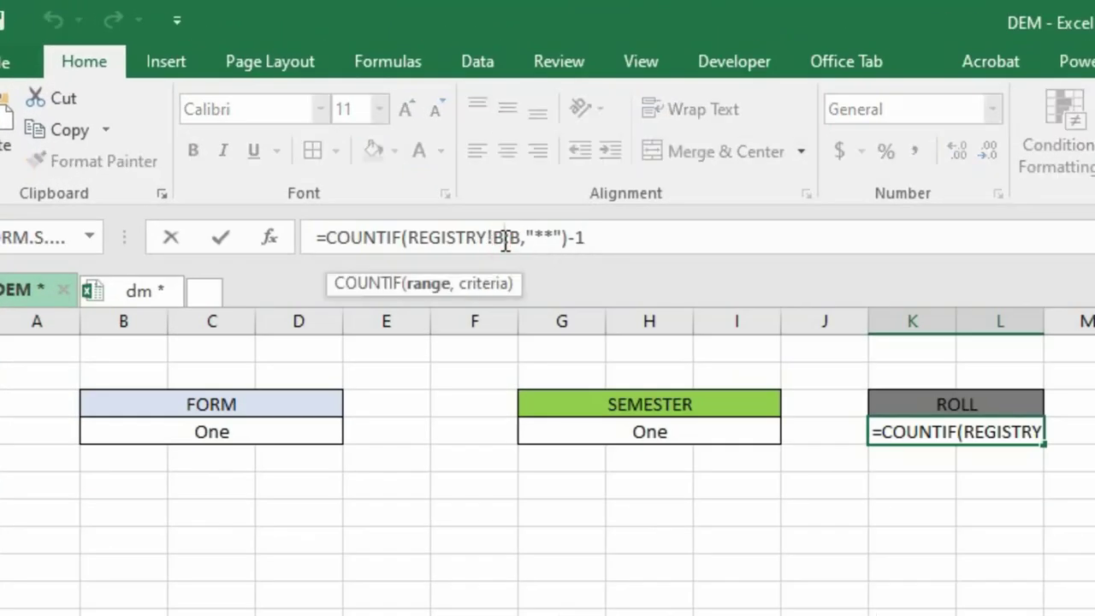
type("2")
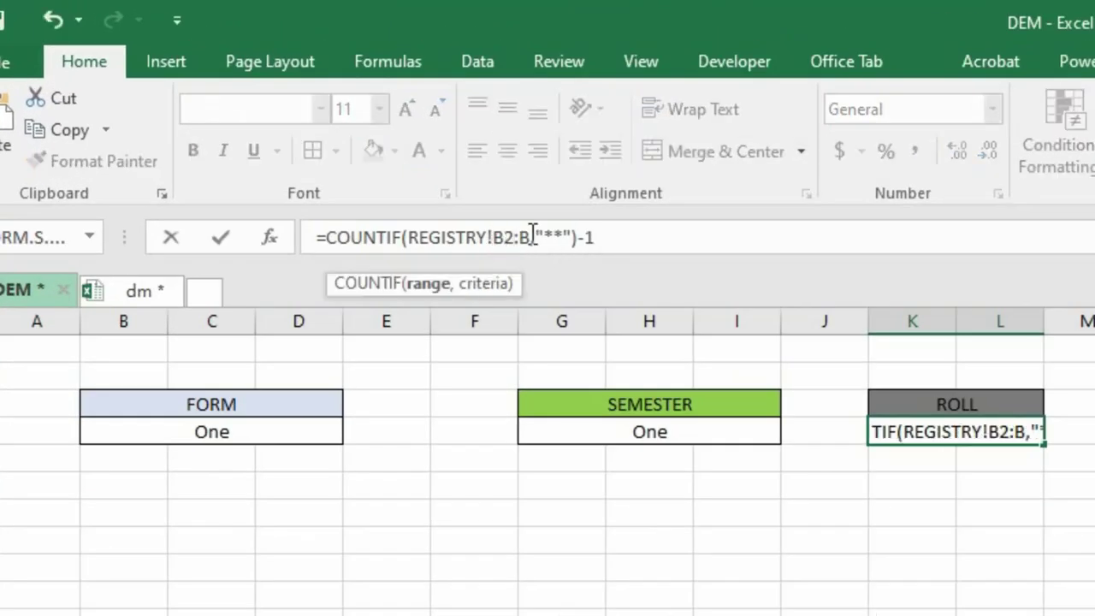
left_click(529, 233)
type("1")
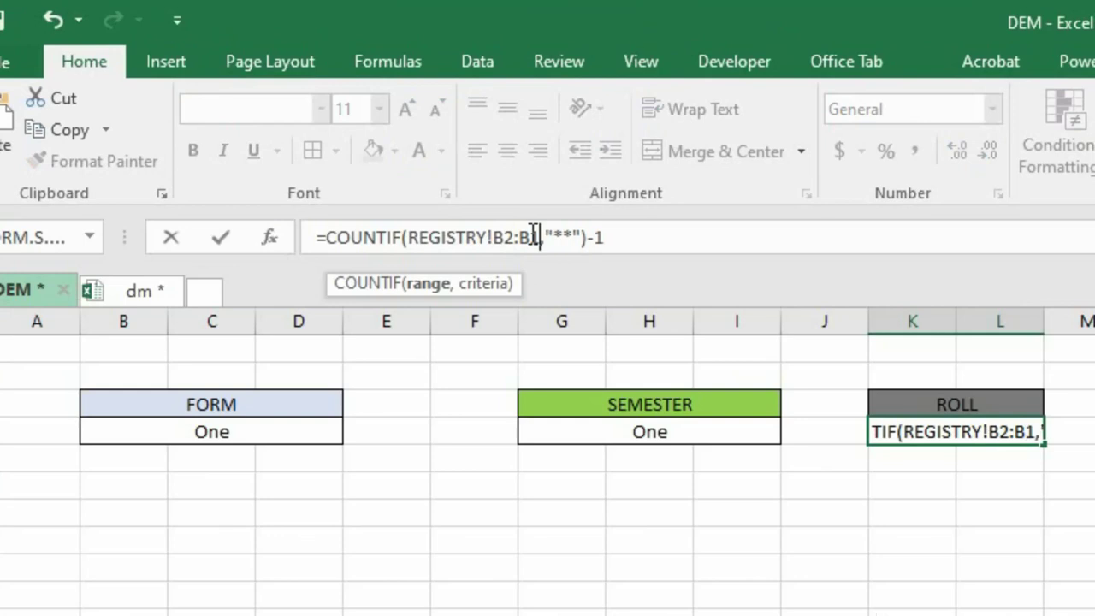
type("00")
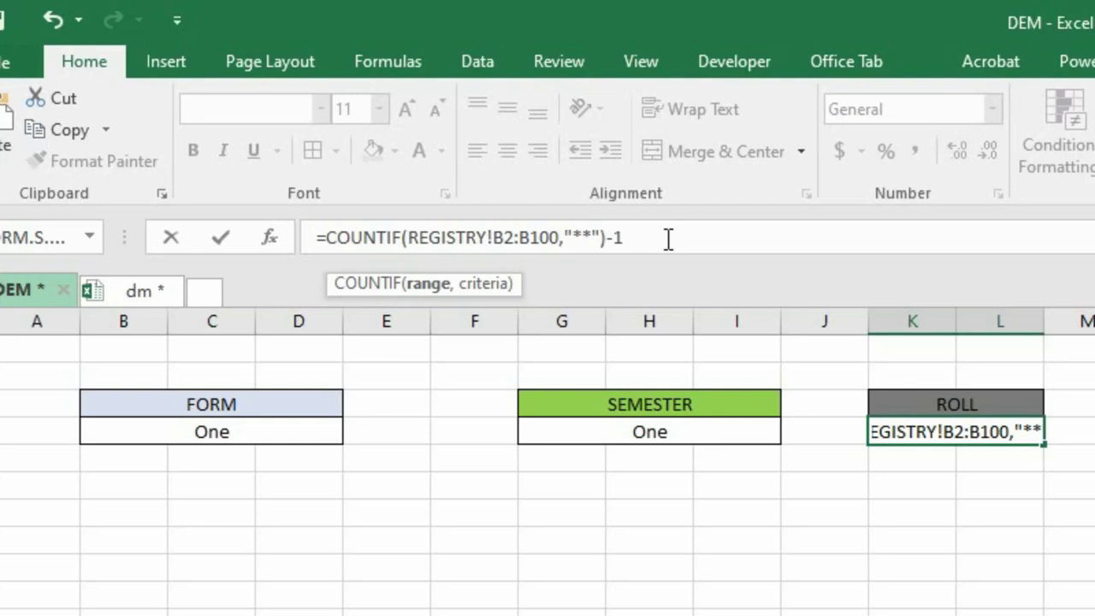
- Restore the COUNTIF range in the ROLL formula to the whole column, REGISTRY!B:B
key("BackSpace")
key("BackSpace")
key("BackSpace")
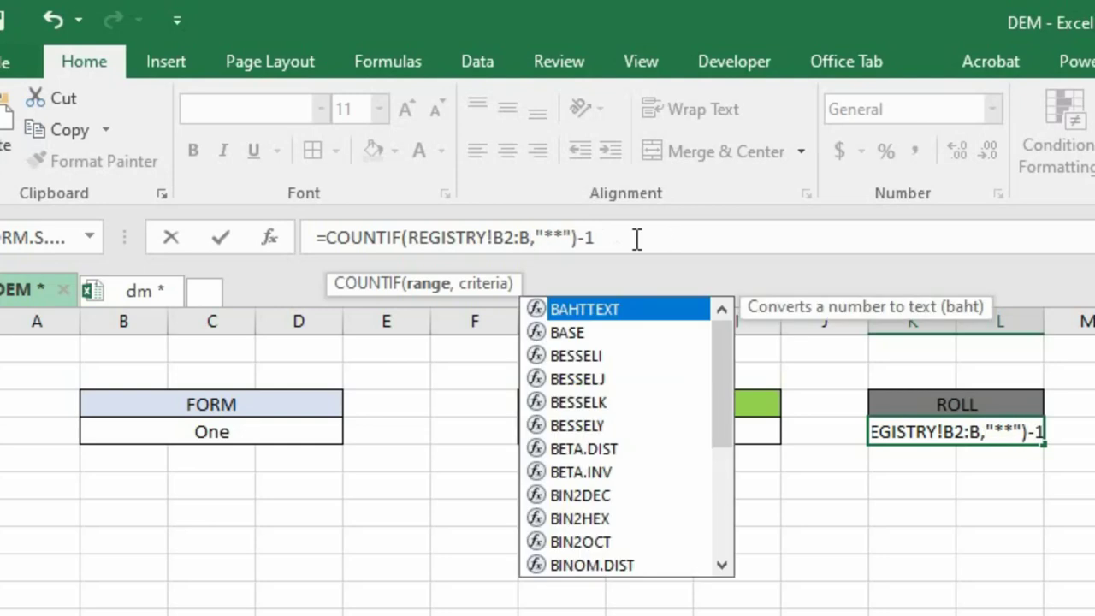
left_click(514, 239)
key("BackSpace")
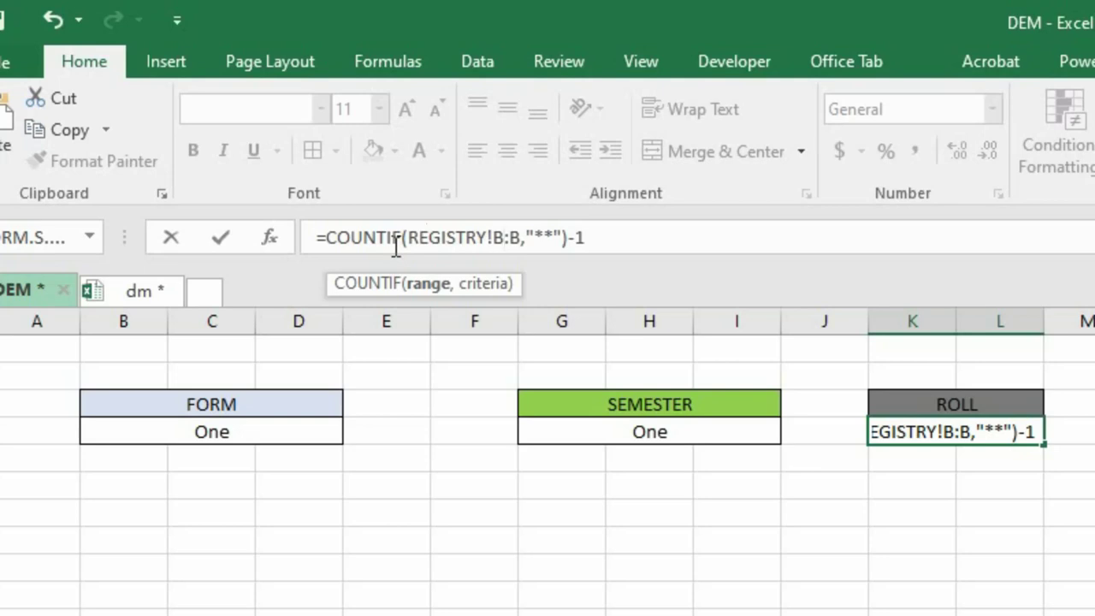
- Examine the "**" criteria and the -1 at the end of the ROLL cell's COUNTIF formula
left_click(546, 240)
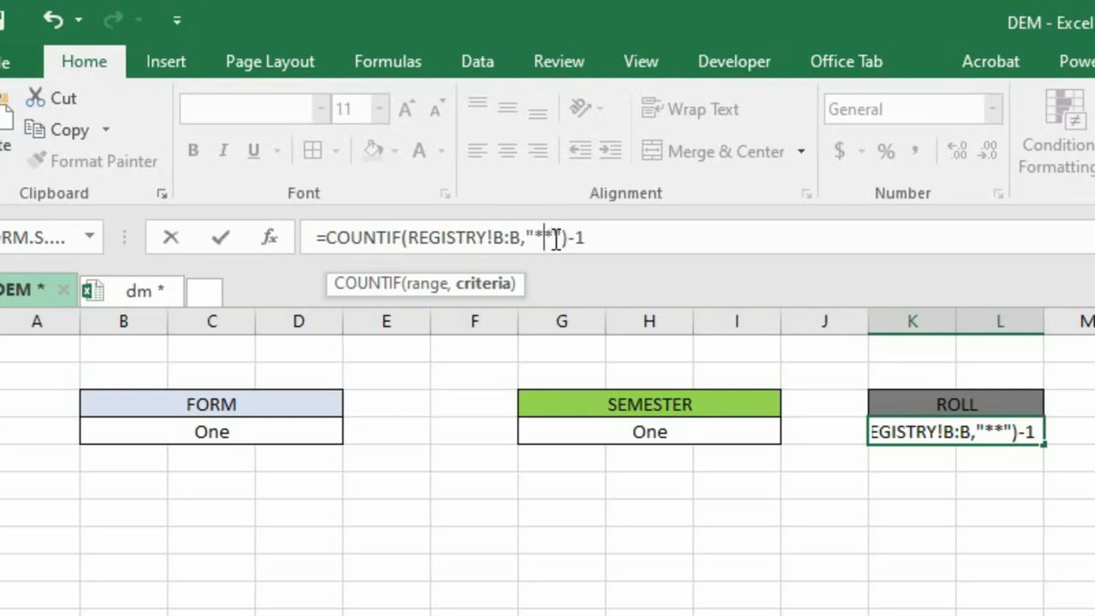
left_click(541, 238)
left_click(551, 239)
left_click(536, 238)
left_click(591, 239)
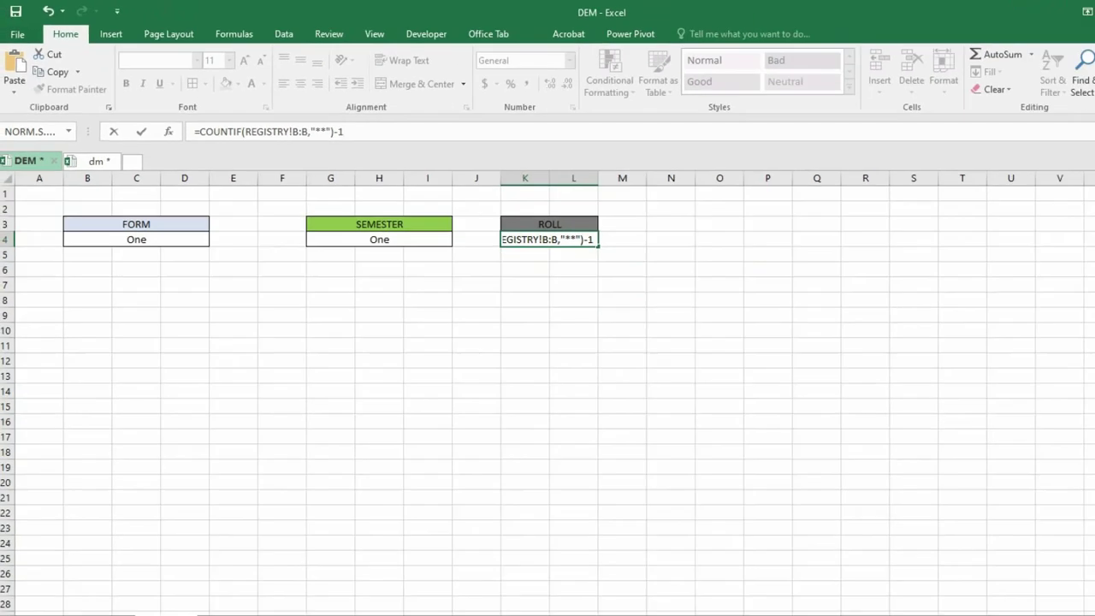
- Examine the NAME header and the two pupil entries below it on the REGISTRY sheet
left_click(97, 564)
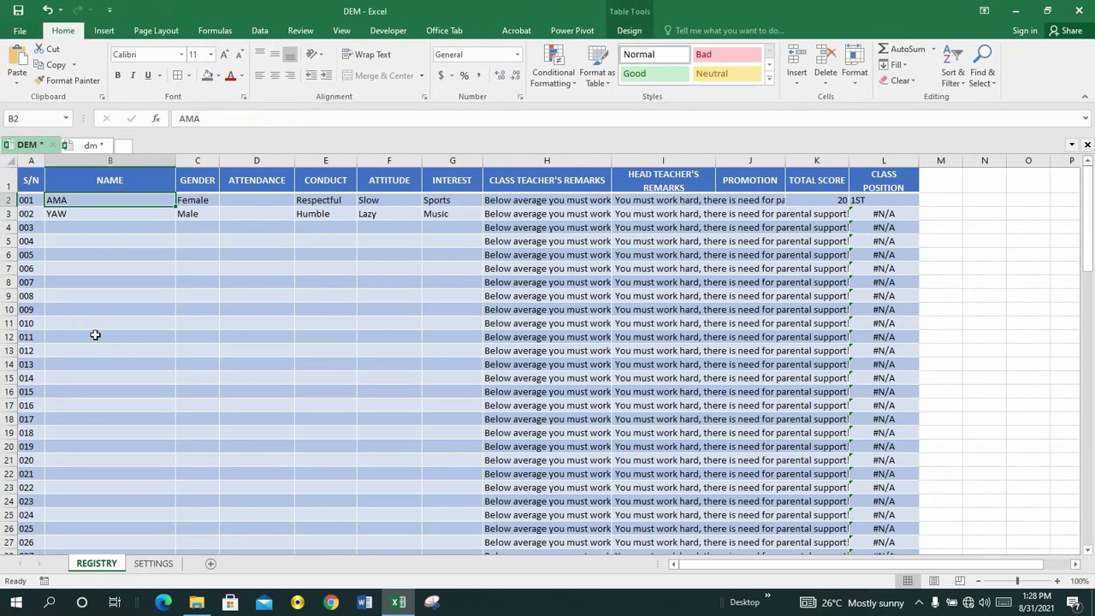
left_click(111, 181)
left_click(90, 203)
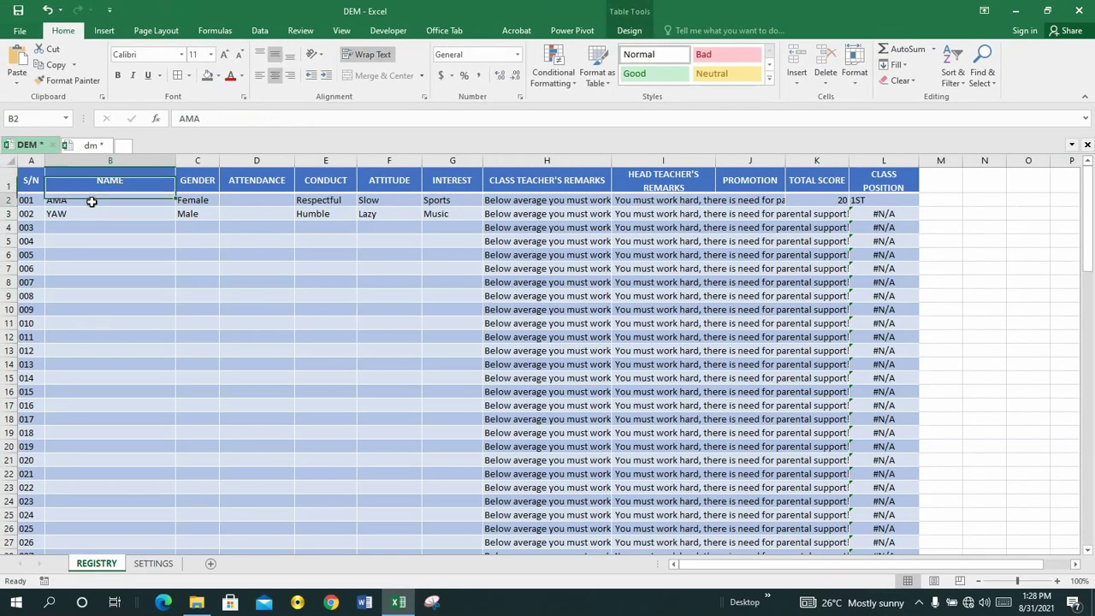
left_click(91, 214)
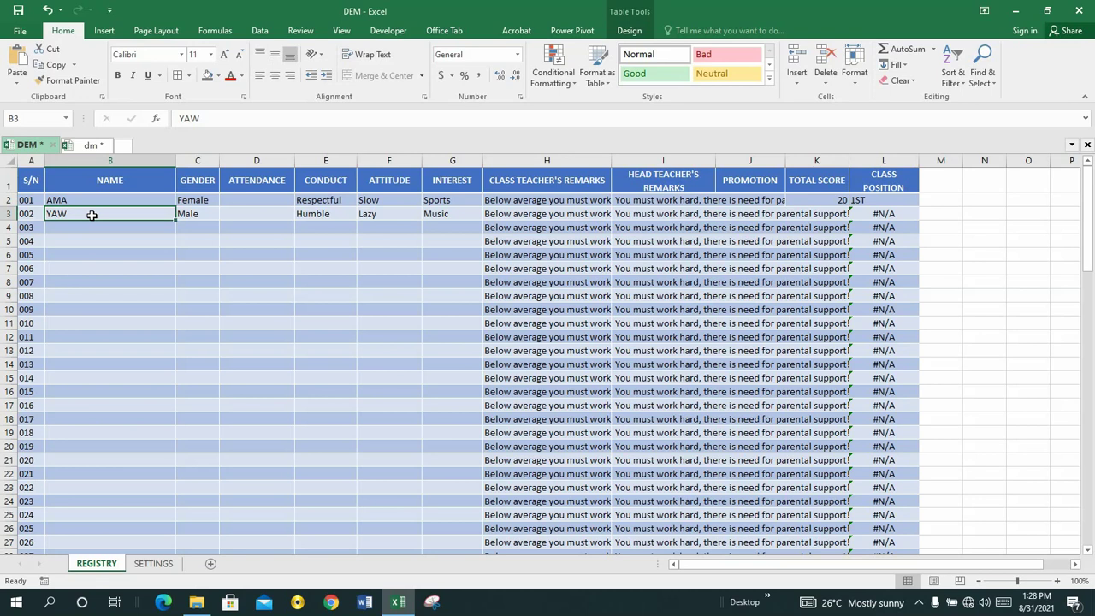
- Return to the SETTINGS sheet and check the ROLL cell's count and formula
left_click(153, 562)
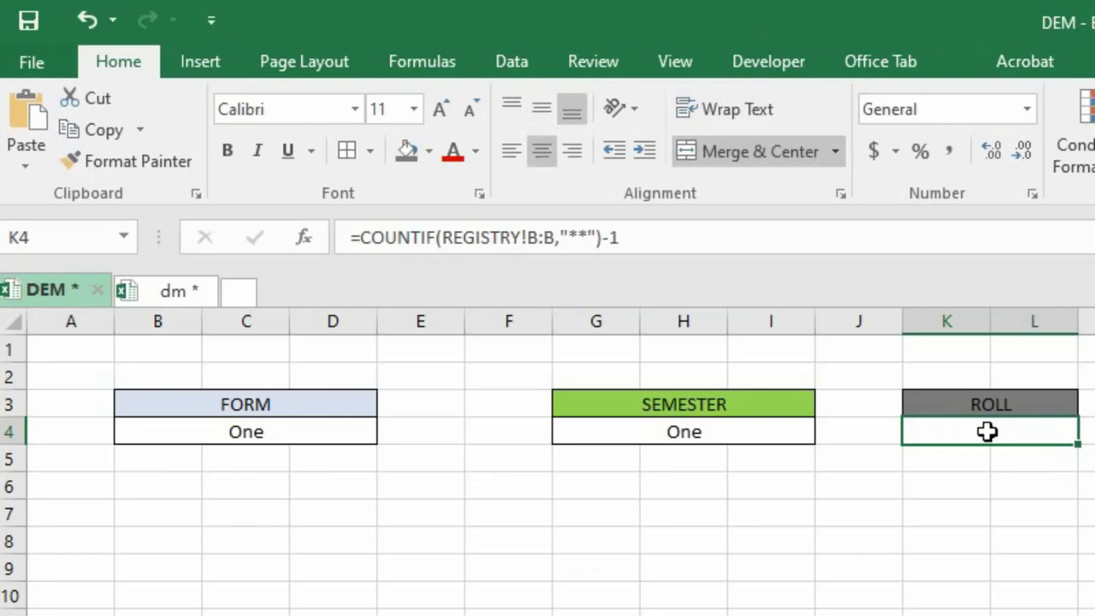
left_click(1010, 491)
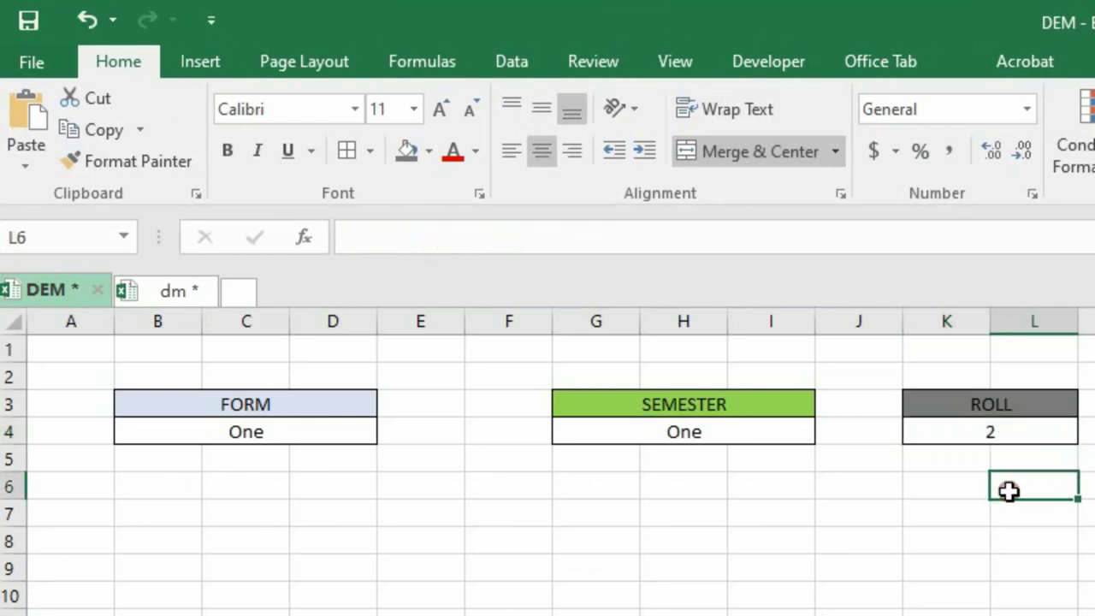
left_click(997, 431)
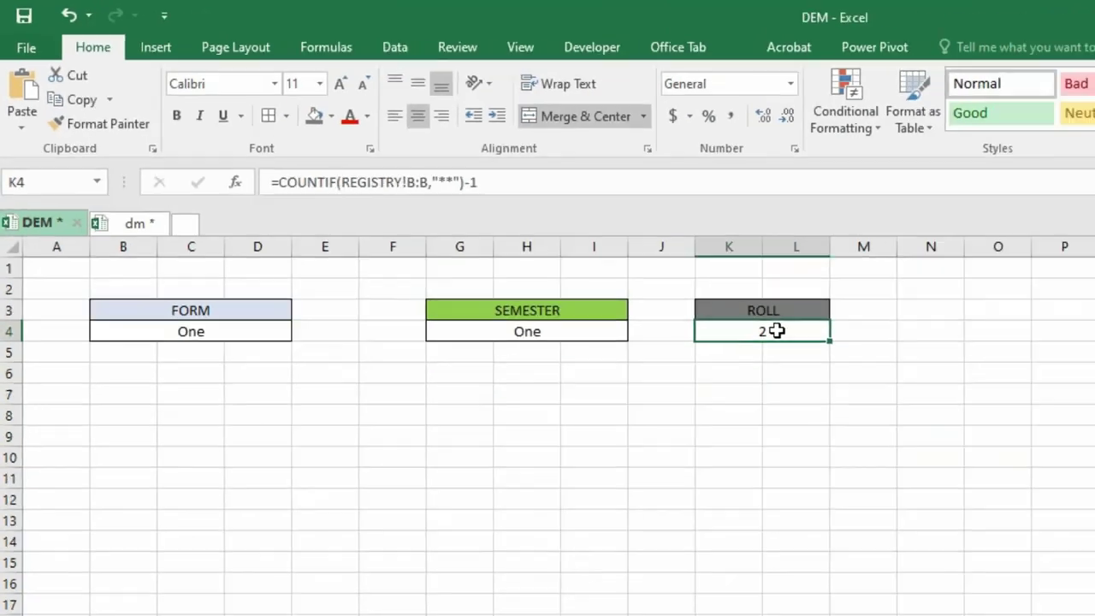
key("Return")
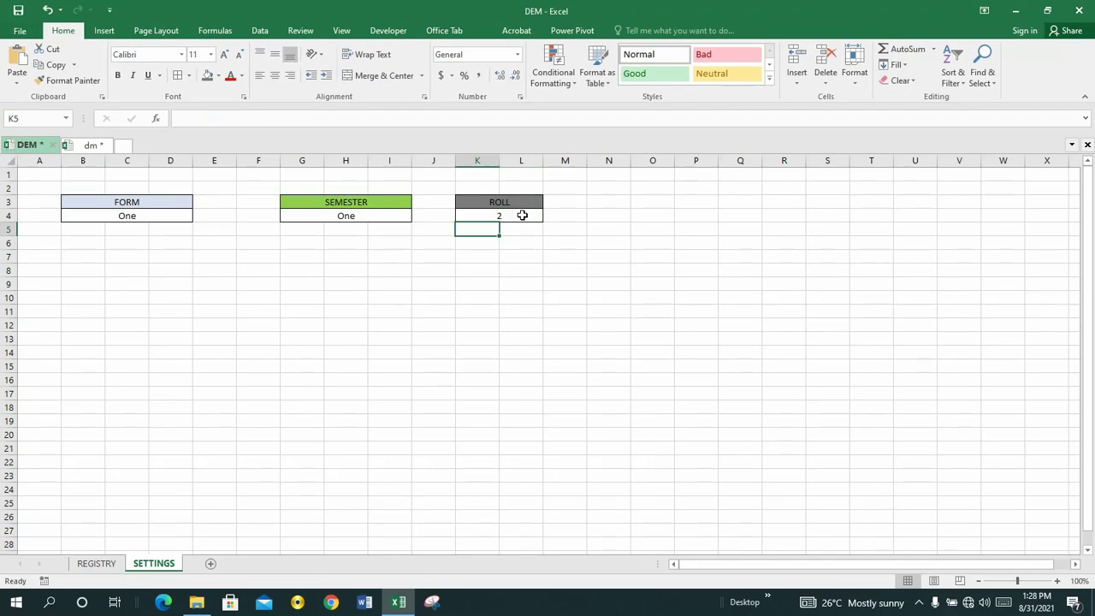
left_click(511, 214)
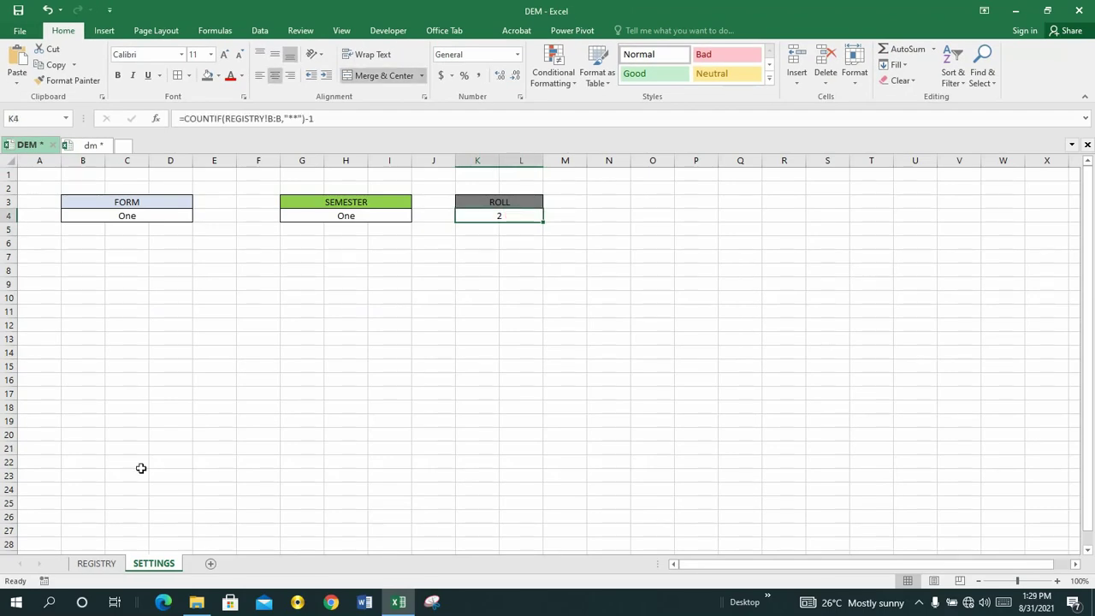
- Add a pupil in row 003 of the REGISTRY sheet, entering the pupil's name and choosing Male as gender
left_click(101, 566)
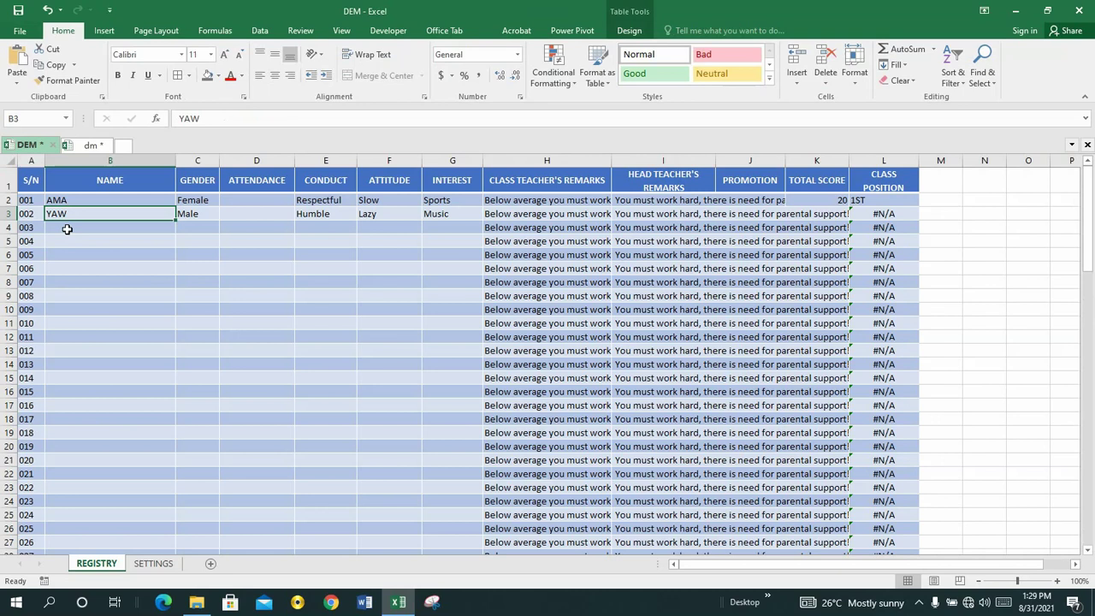
left_click(81, 227)
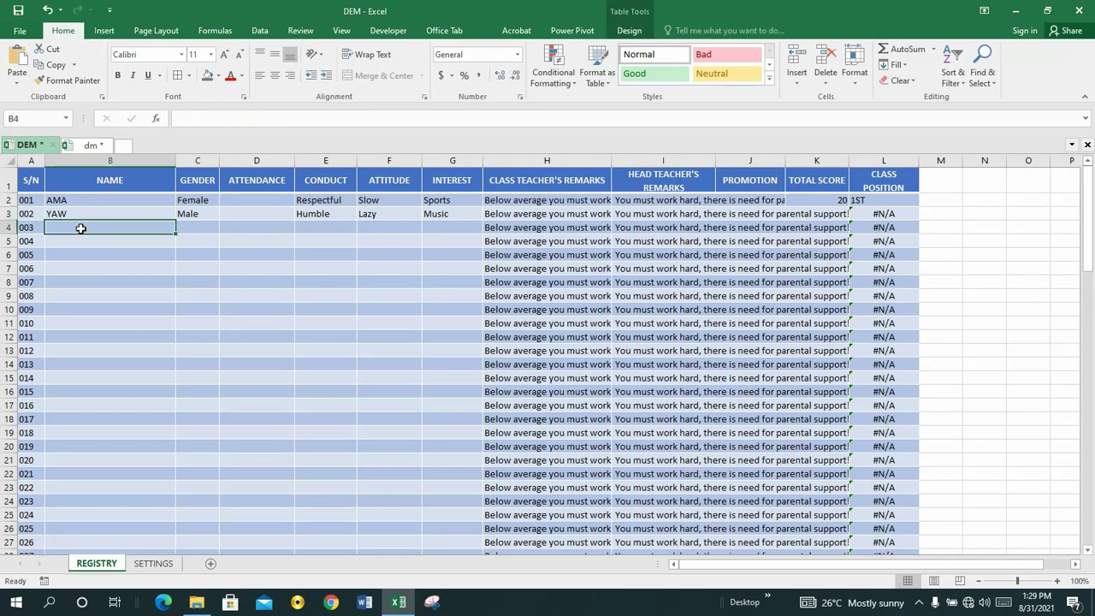
type("KWASI")
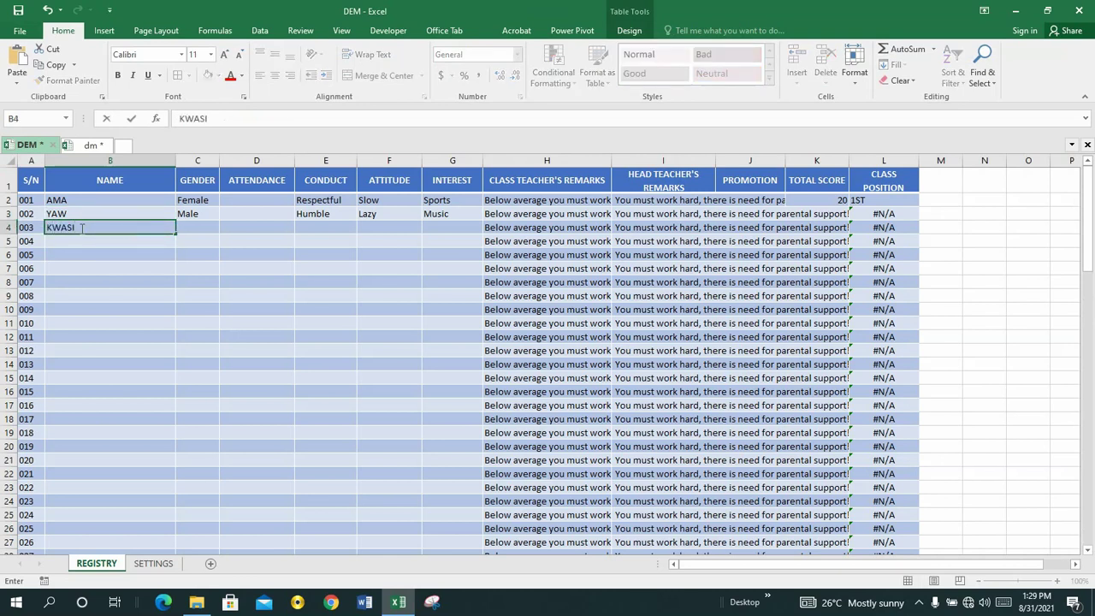
key("Return")
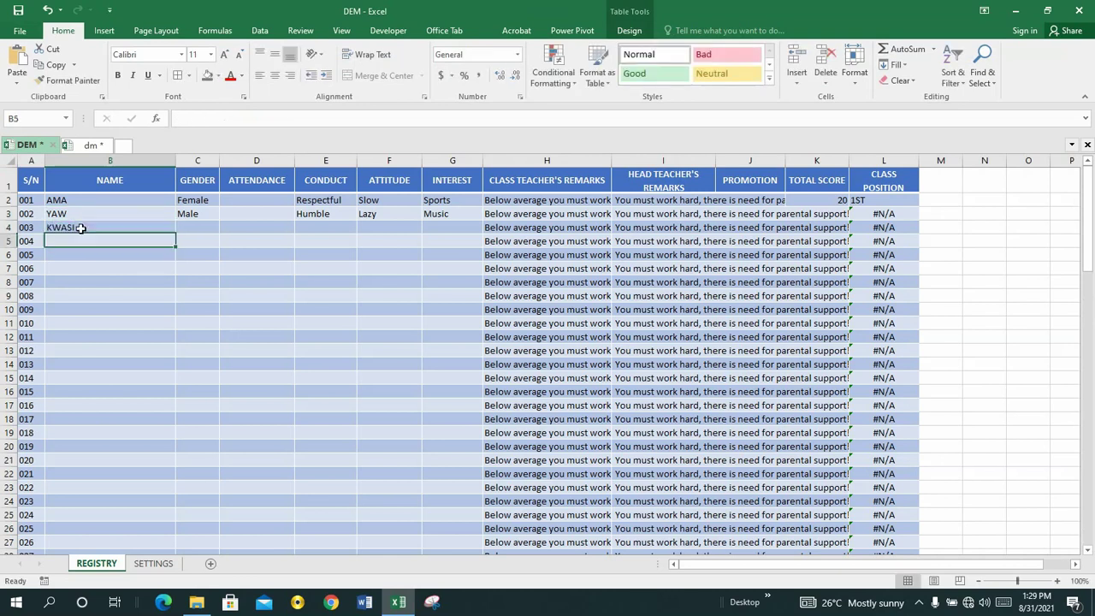
left_click(191, 230)
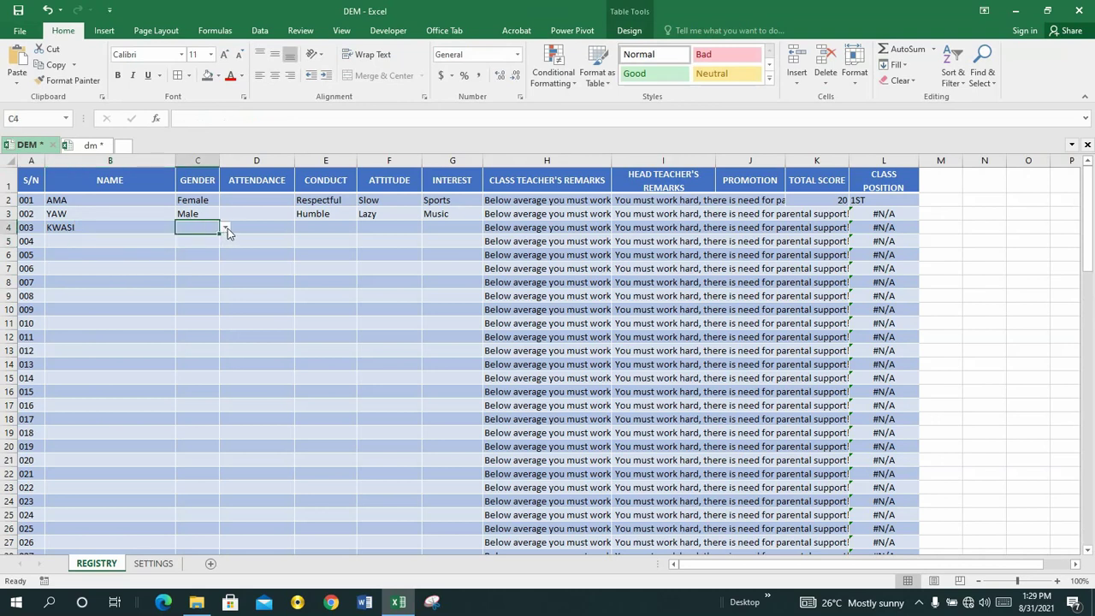
left_click(224, 227)
left_click(208, 248)
left_click(242, 241)
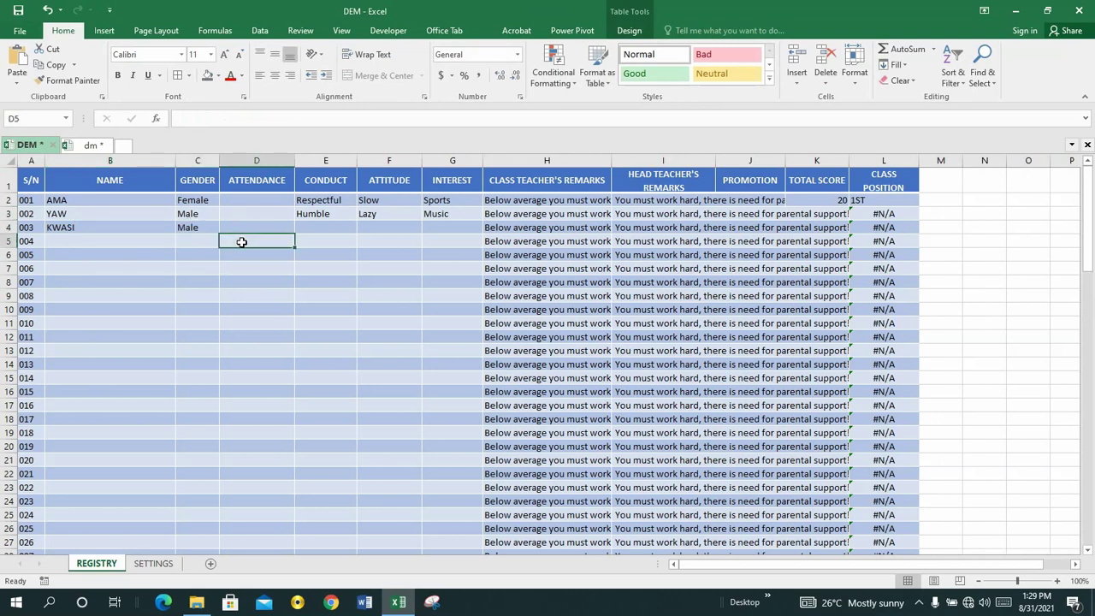
- Check the ROLL count on the SETTINGS sheet and view the VACATION DATE cell in the dm workbook
left_click(156, 564)
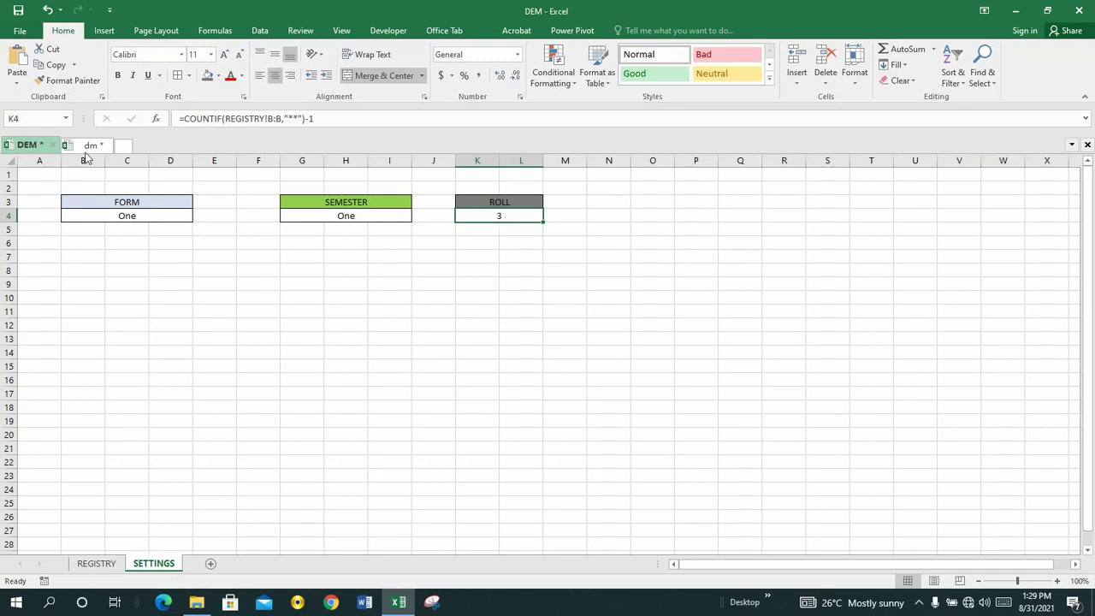
left_click(88, 148)
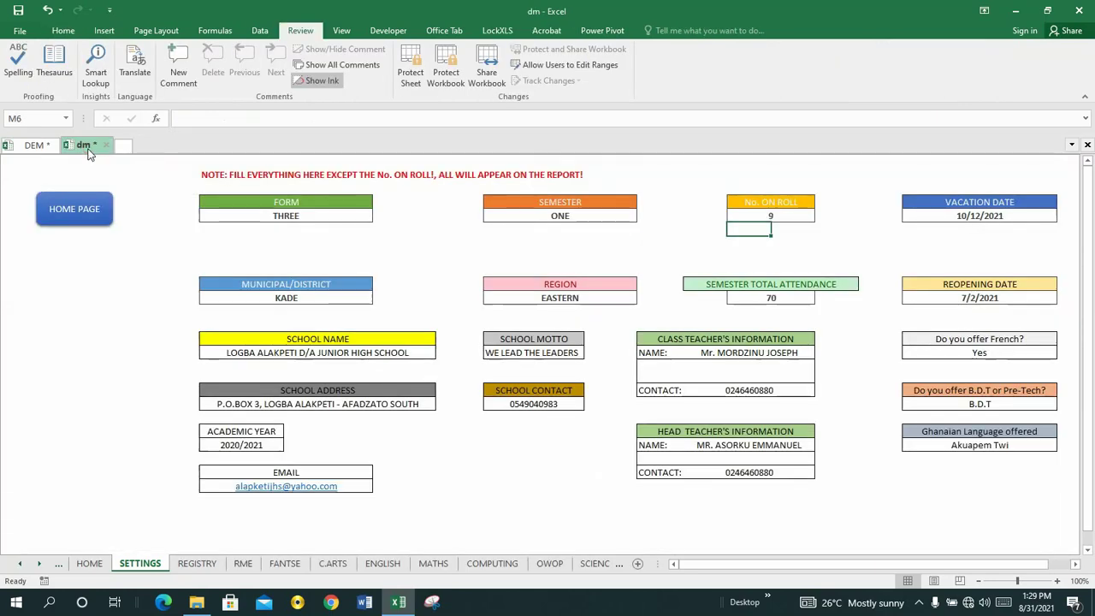
left_click(972, 216)
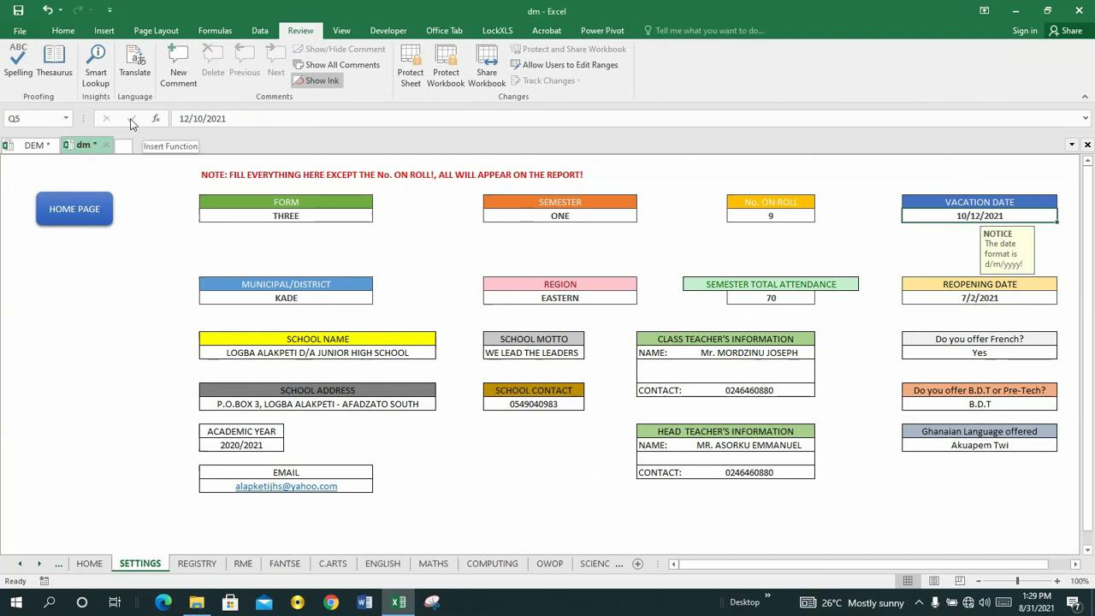
- Merge and center cells N3:Q3 on the SETTINGS sheet of the DEM workbook
left_click(34, 145)
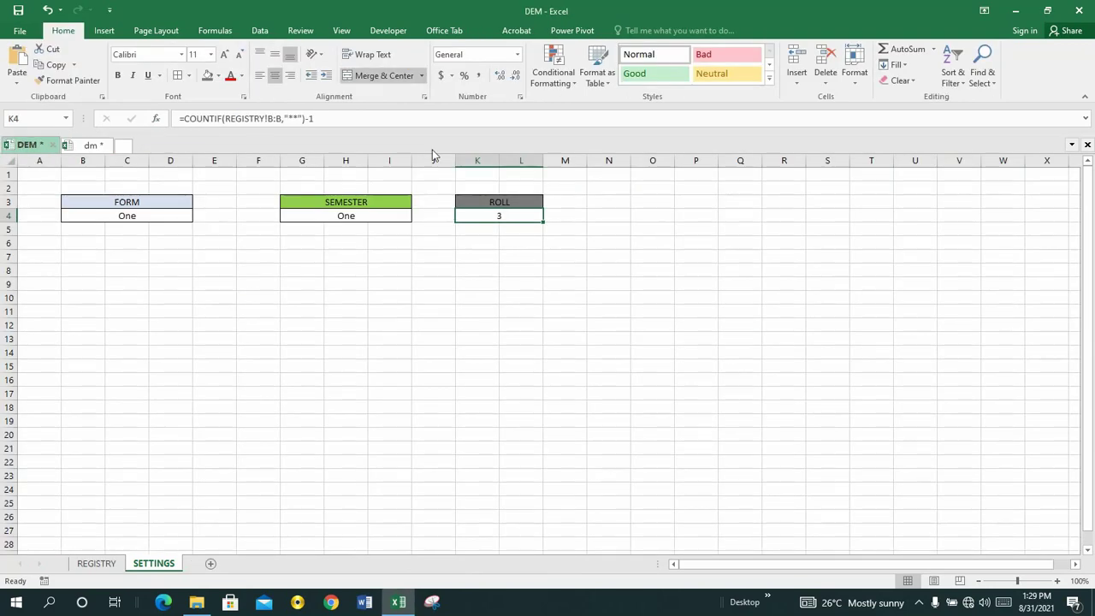
left_click(622, 204)
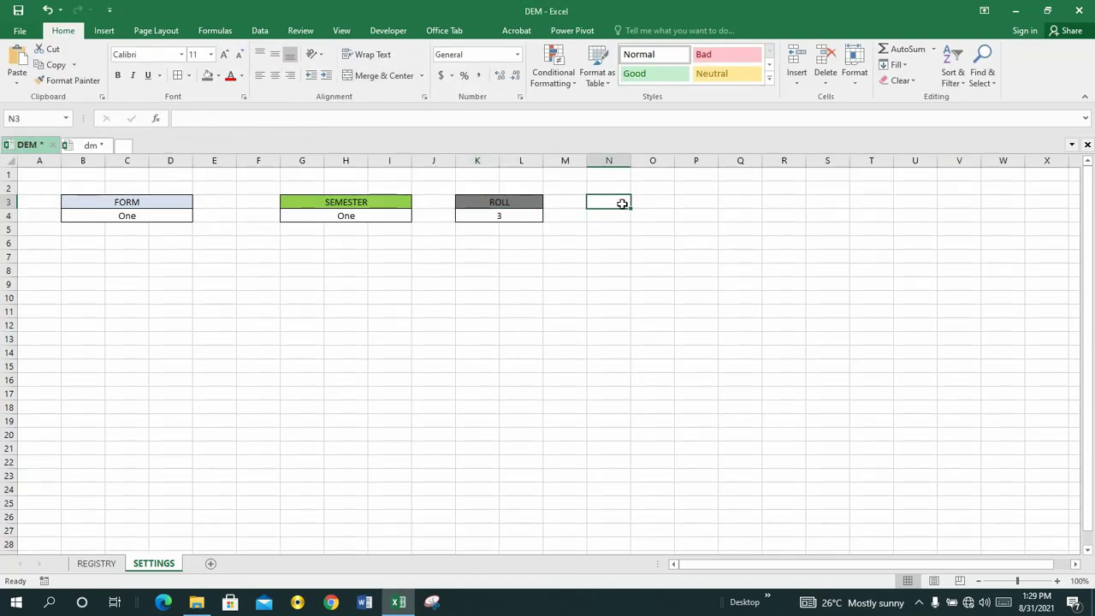
key("shift+Right")
key("shift+Right")
key("shift+Right")
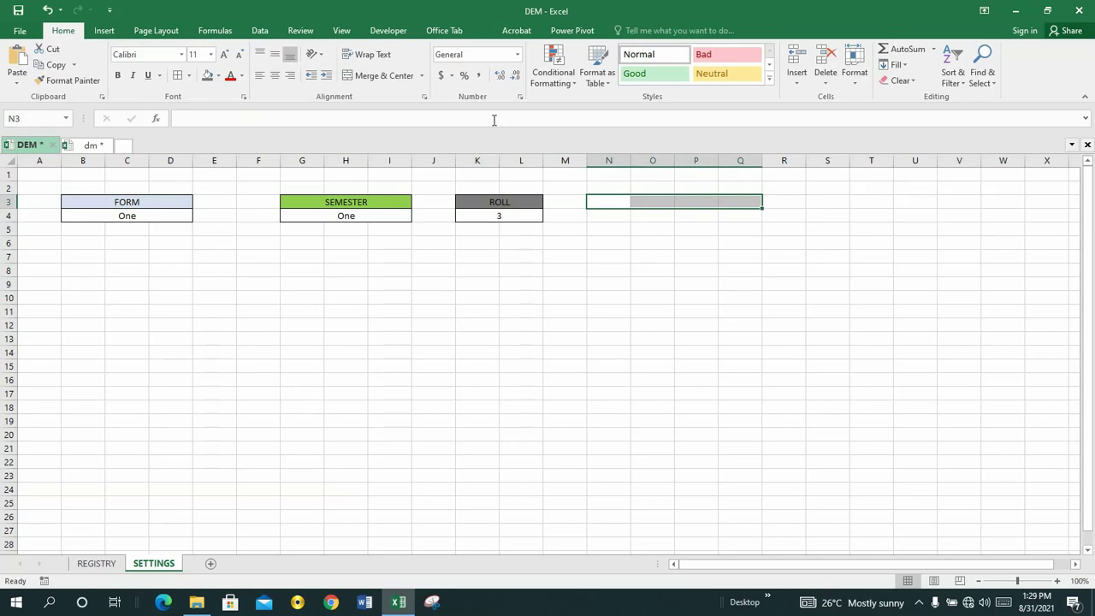
left_click(370, 76)
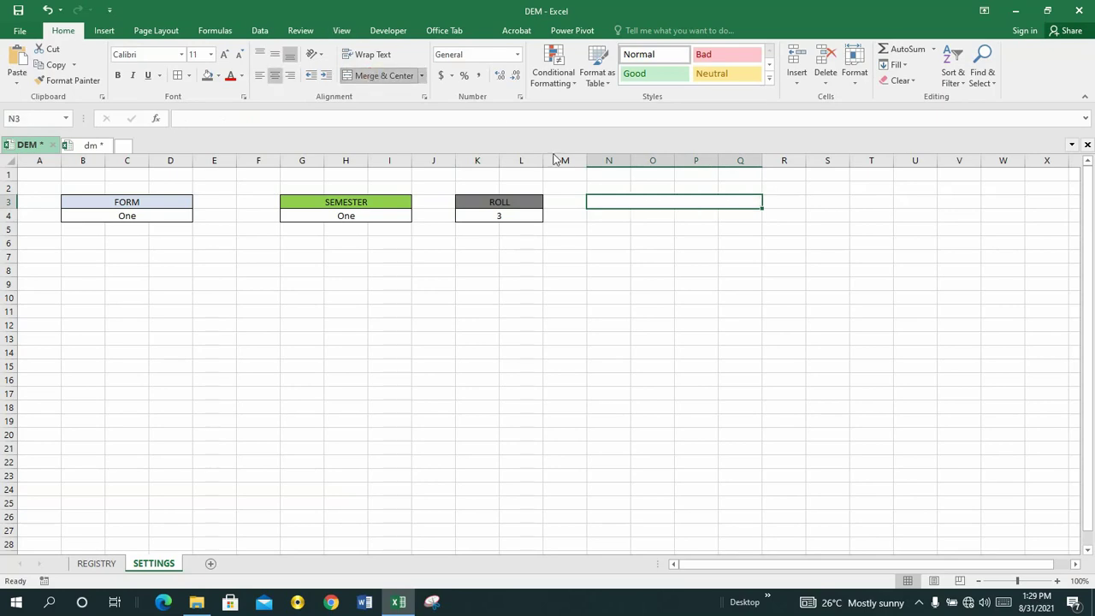
- Merge and center cells N4:Q4 on the SETTINGS sheet
left_click(601, 216)
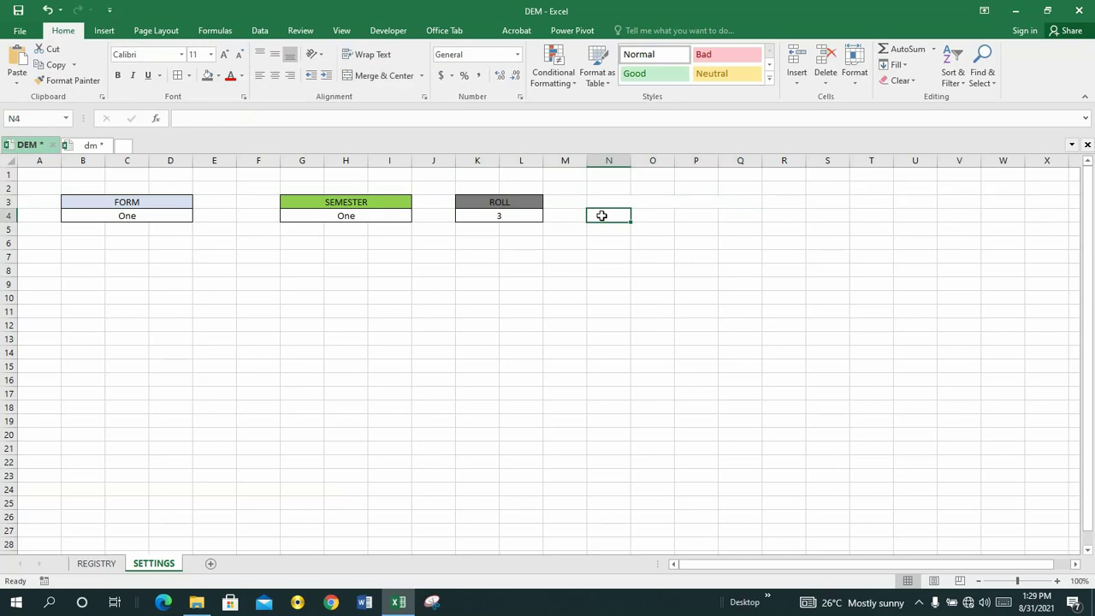
key("shift+Right")
key("shift+Right")
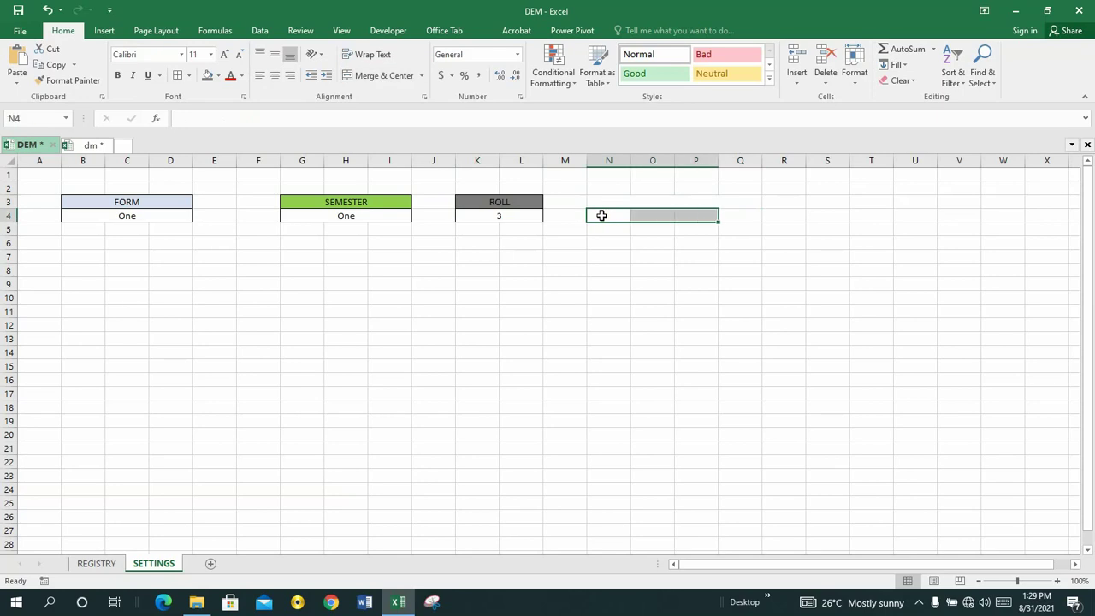
key("shift+Right")
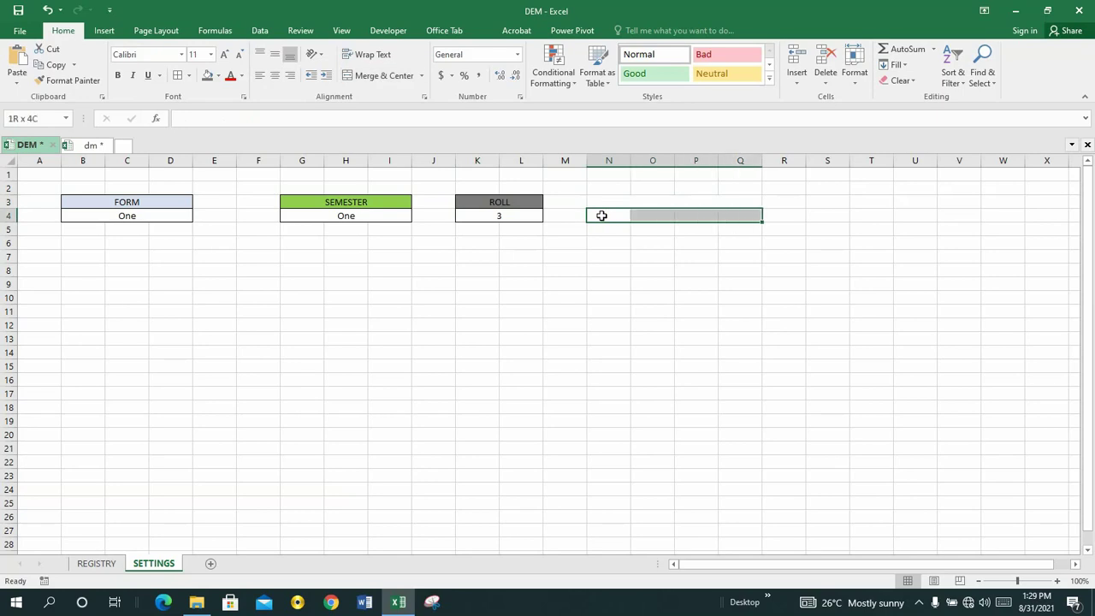
left_click(376, 75)
- Apply borders to all sides of the merged cells N3:Q3 and N4:Q4
left_click(599, 202)
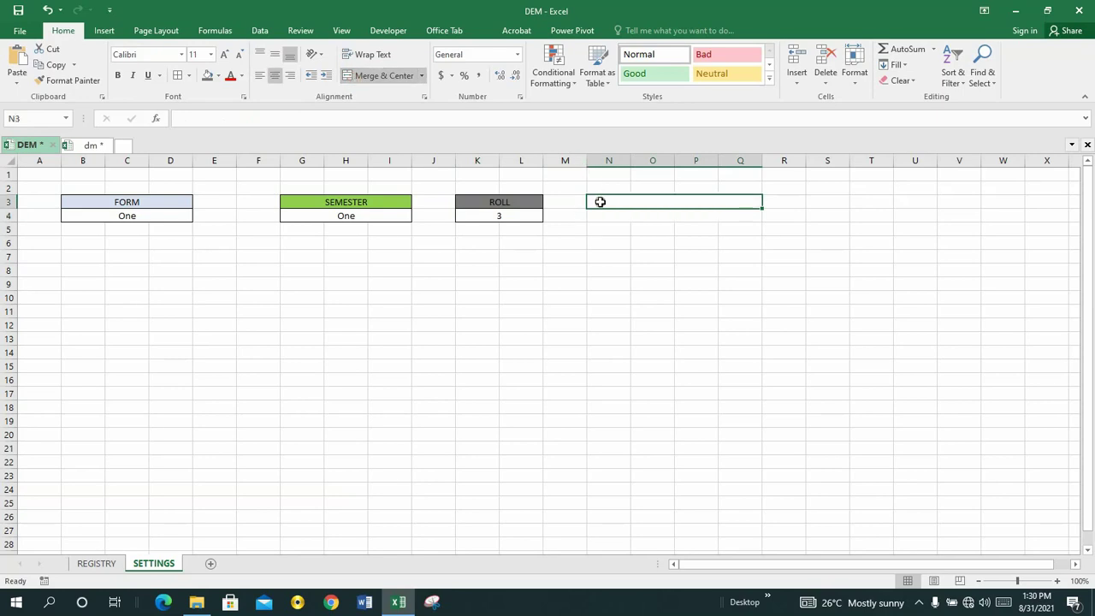
key("shift+Down")
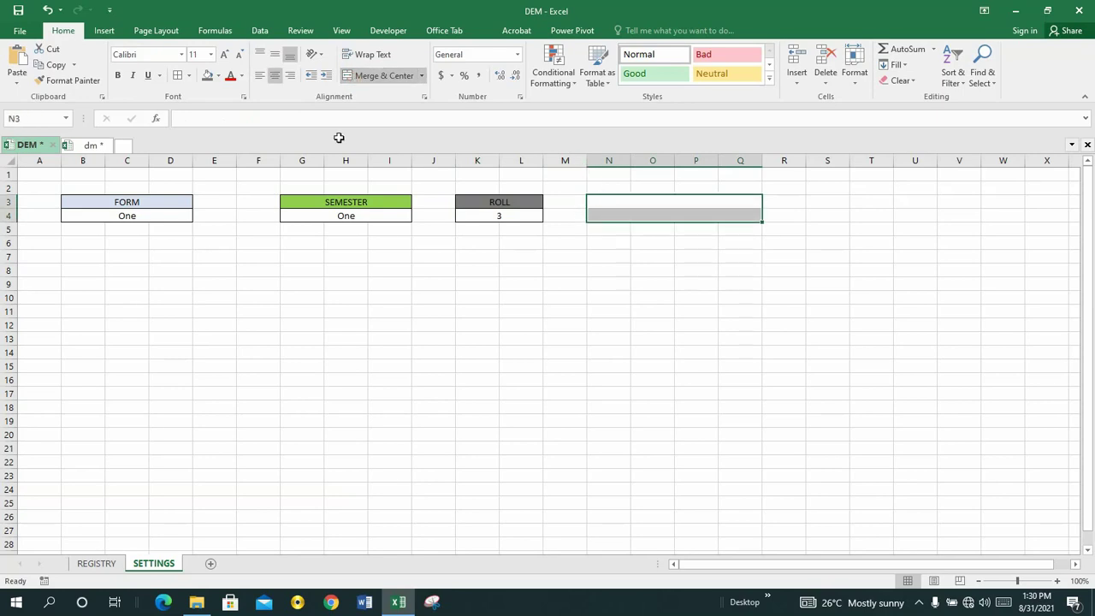
left_click(177, 75)
- Enter the heading VACATION DATE in the merged cell N3
left_click(681, 201)
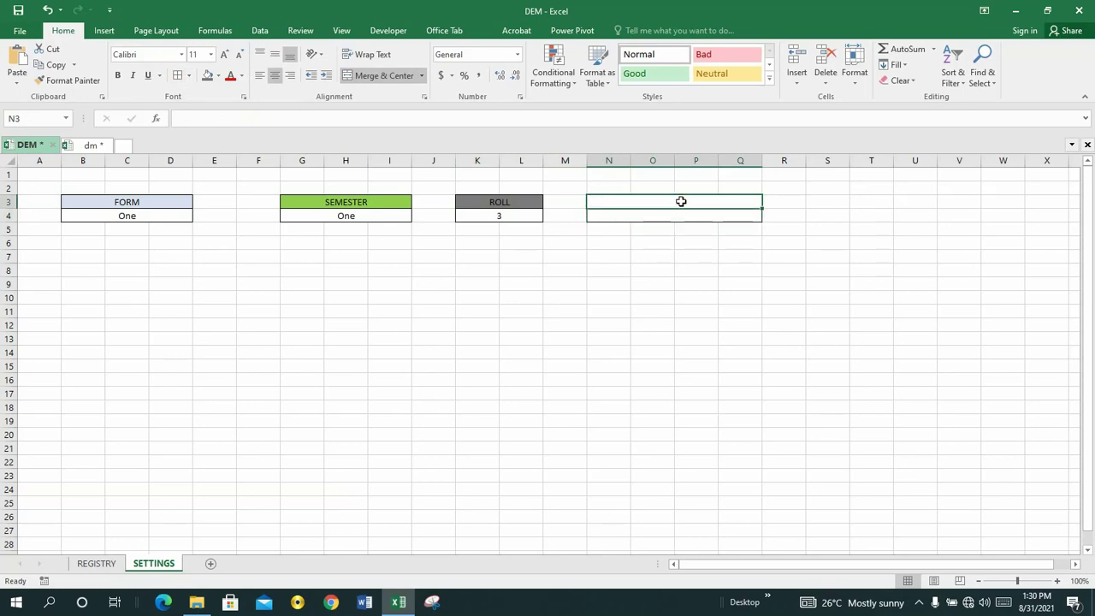
type("VAC")
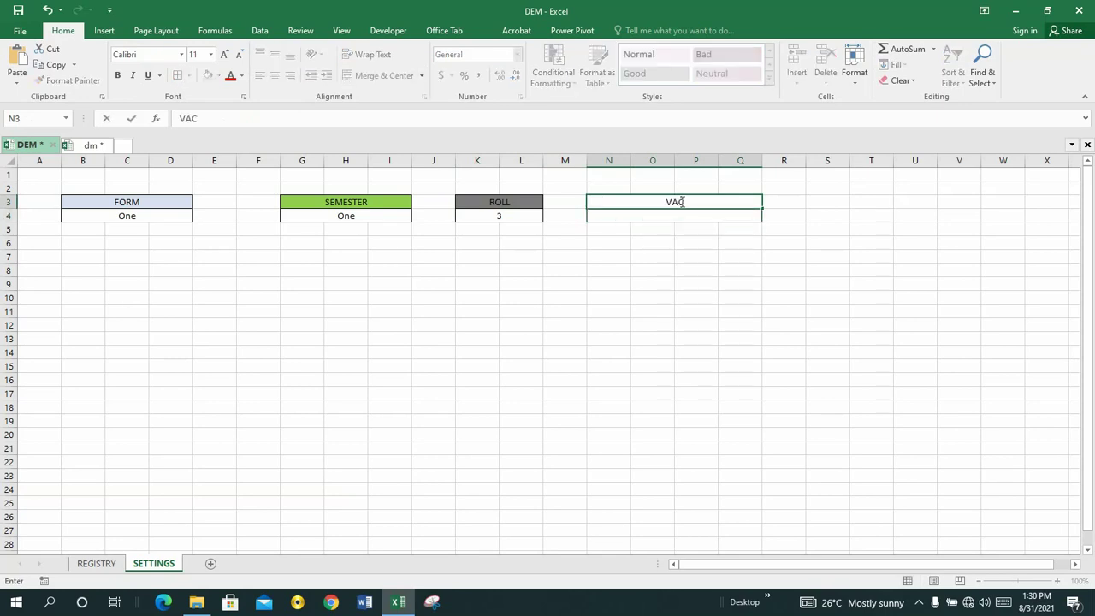
type("ATION DATE")
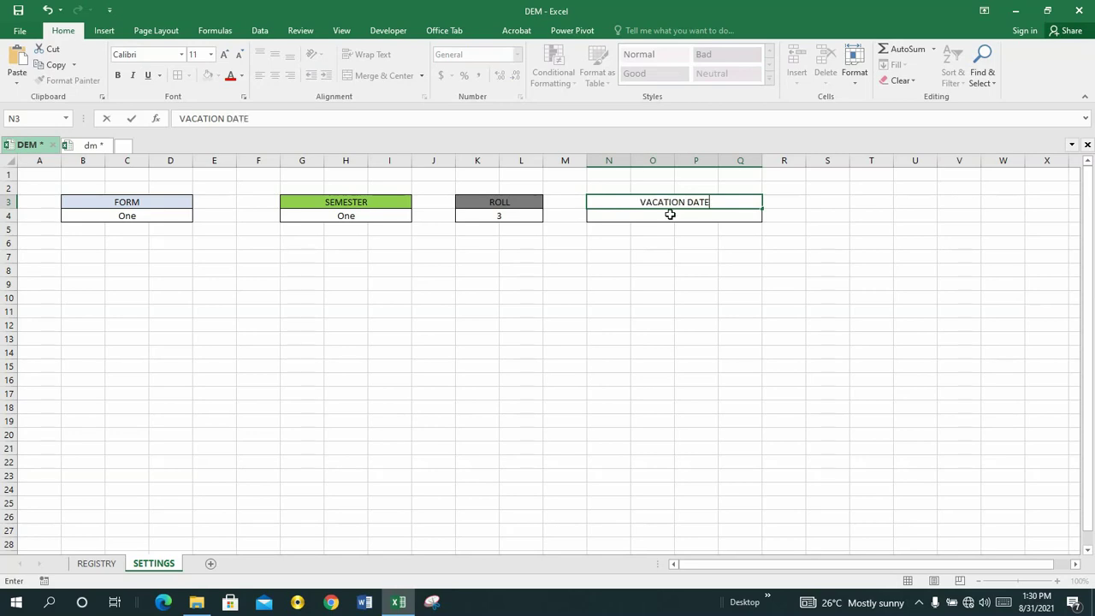
- Set the number format of the merged cell N4 under VACATION DATE to Short Date
left_click(670, 214)
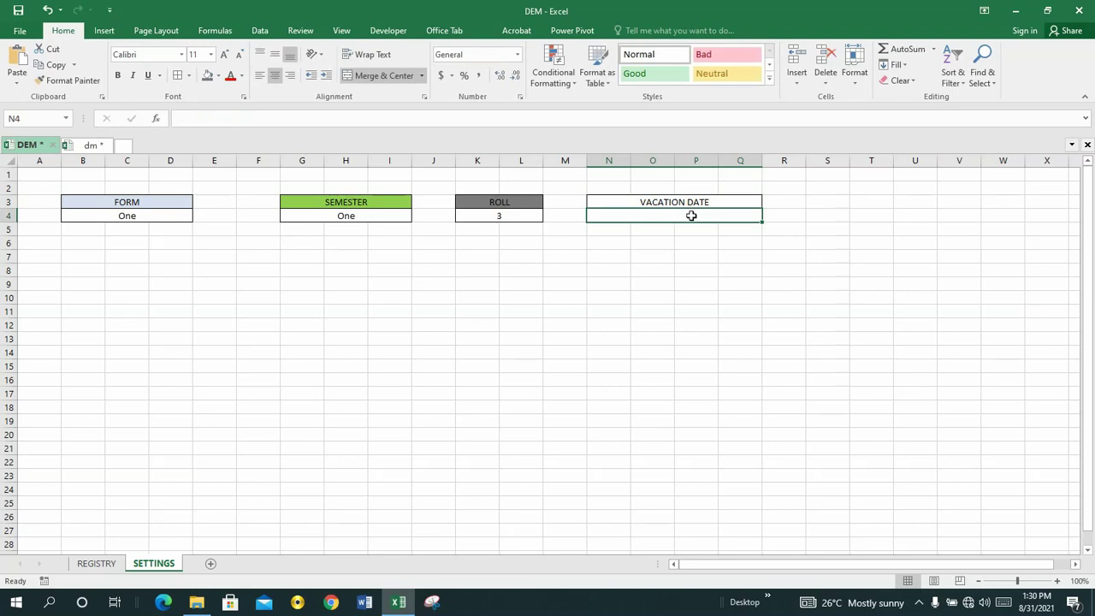
left_click(516, 54)
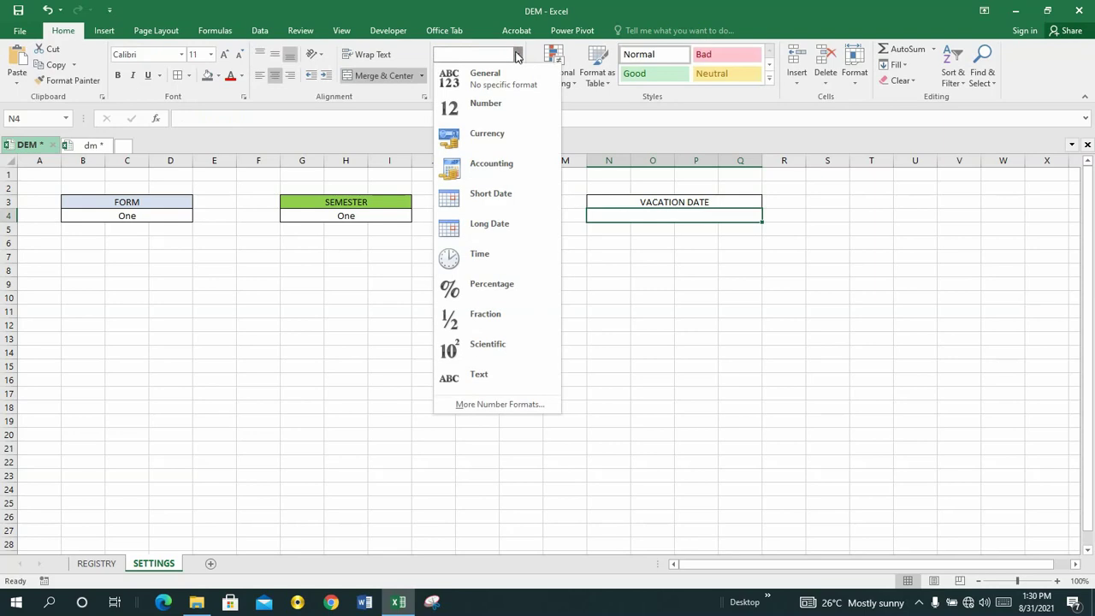
left_click(493, 195)
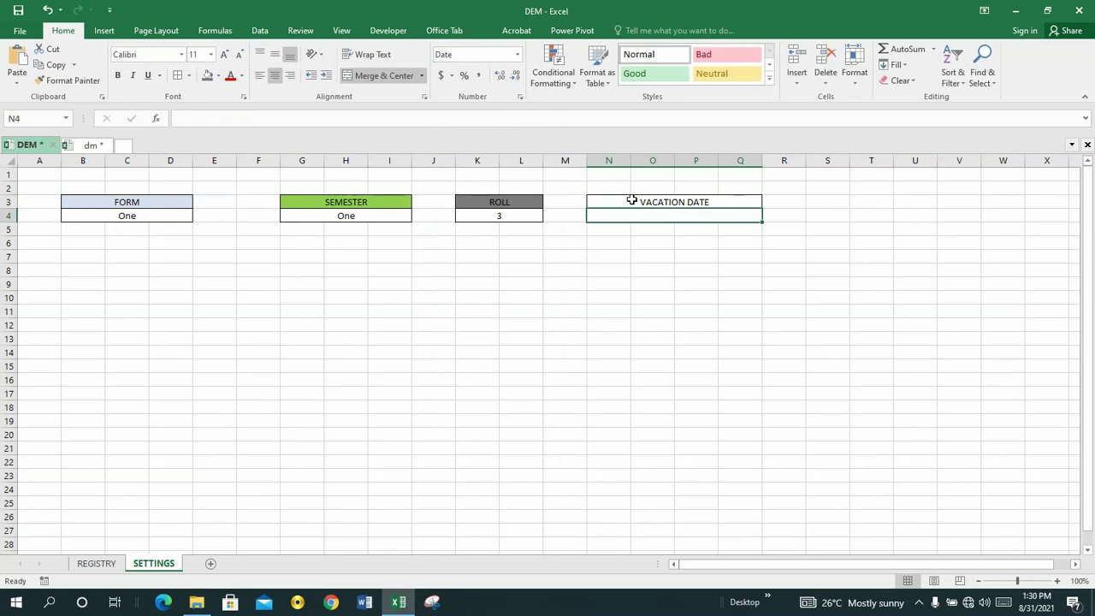
left_click(659, 231)
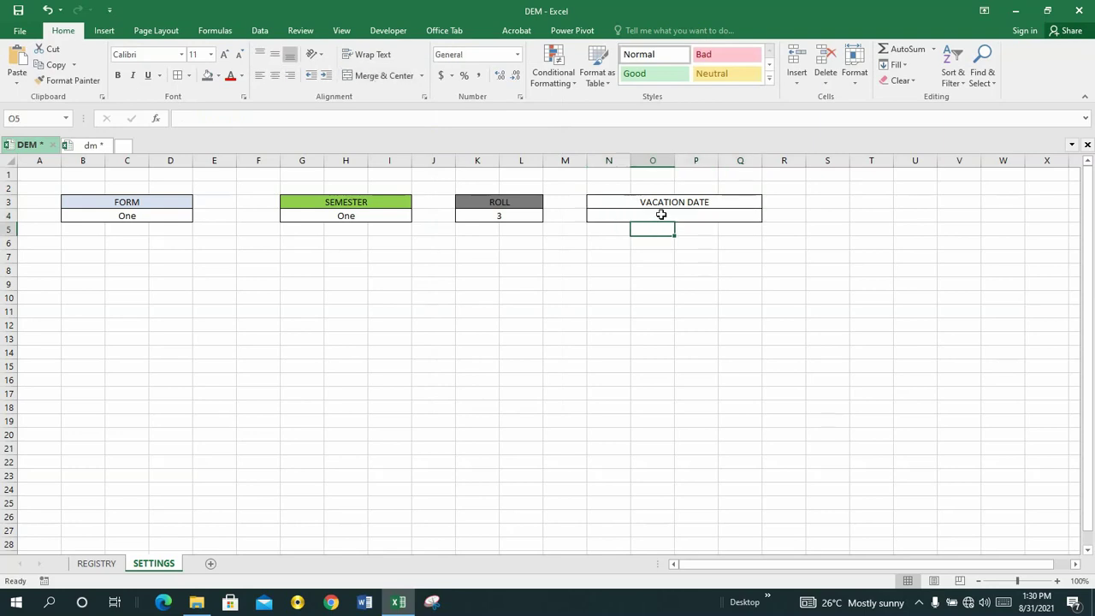
left_click(661, 215)
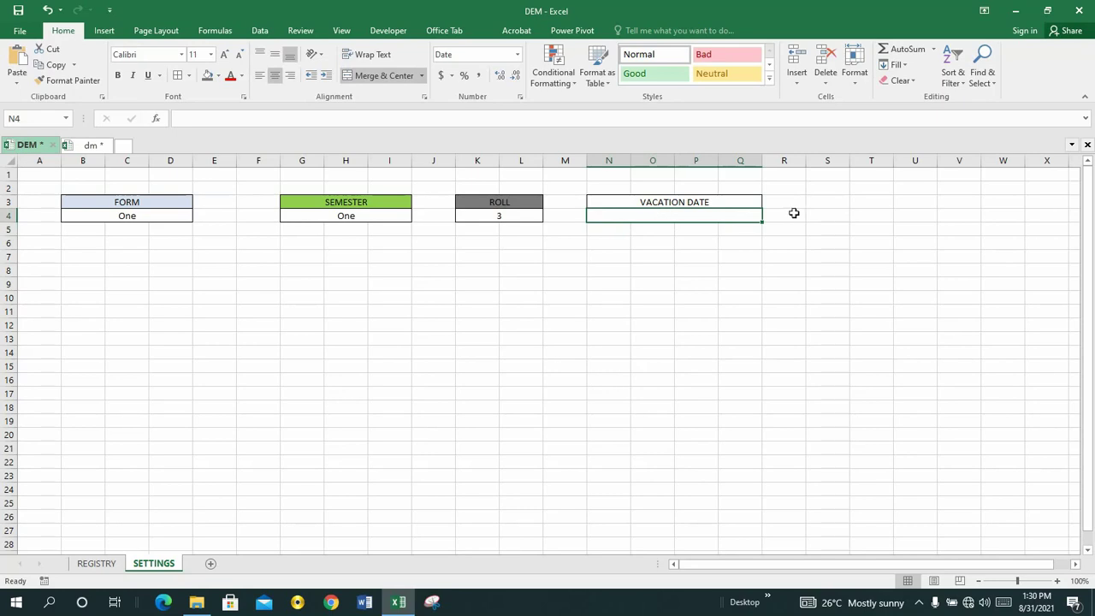
- Fill the VACATION DATE heading cell with light orange
left_click(652, 201)
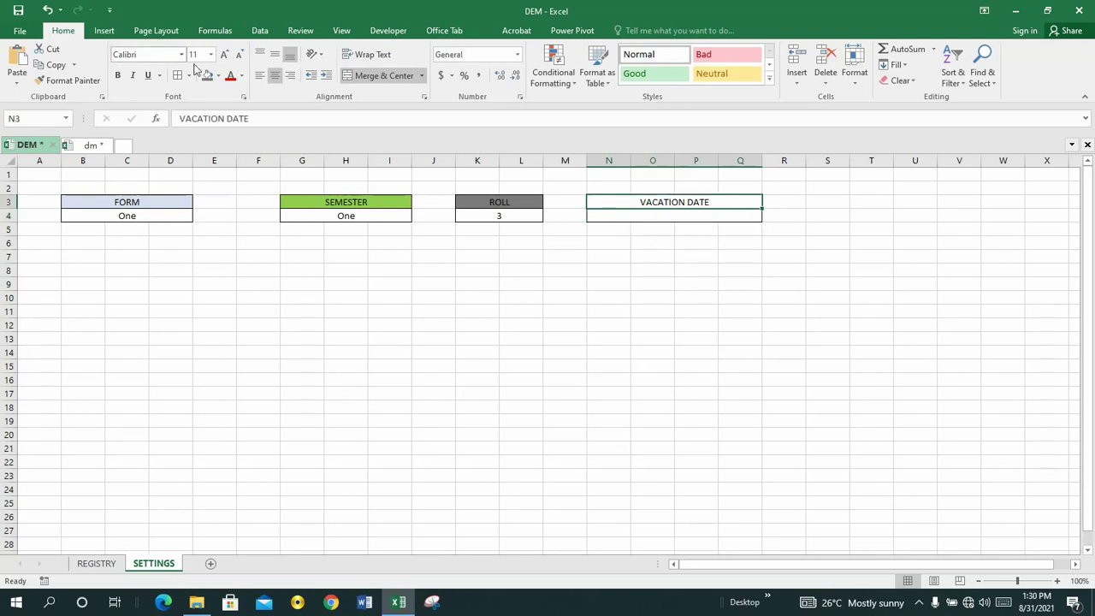
left_click(218, 76)
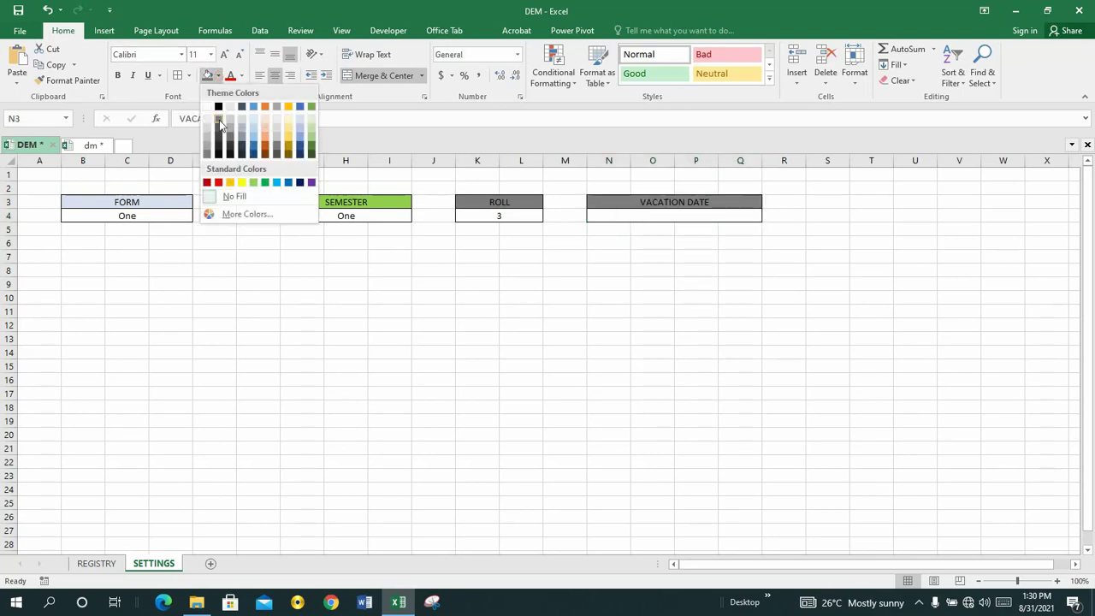
left_click(264, 133)
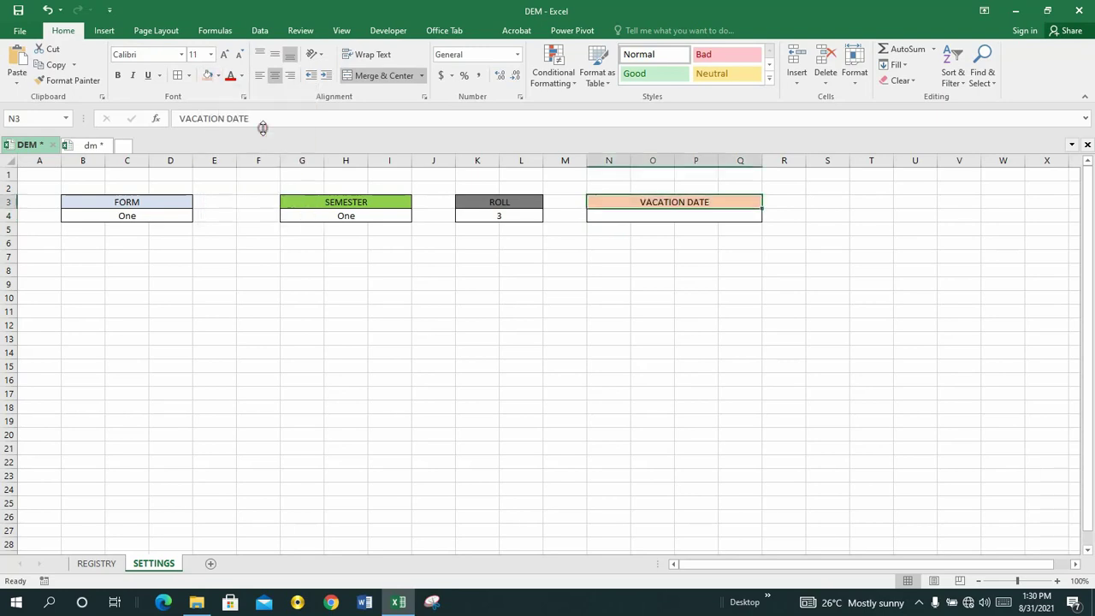
left_click(692, 216)
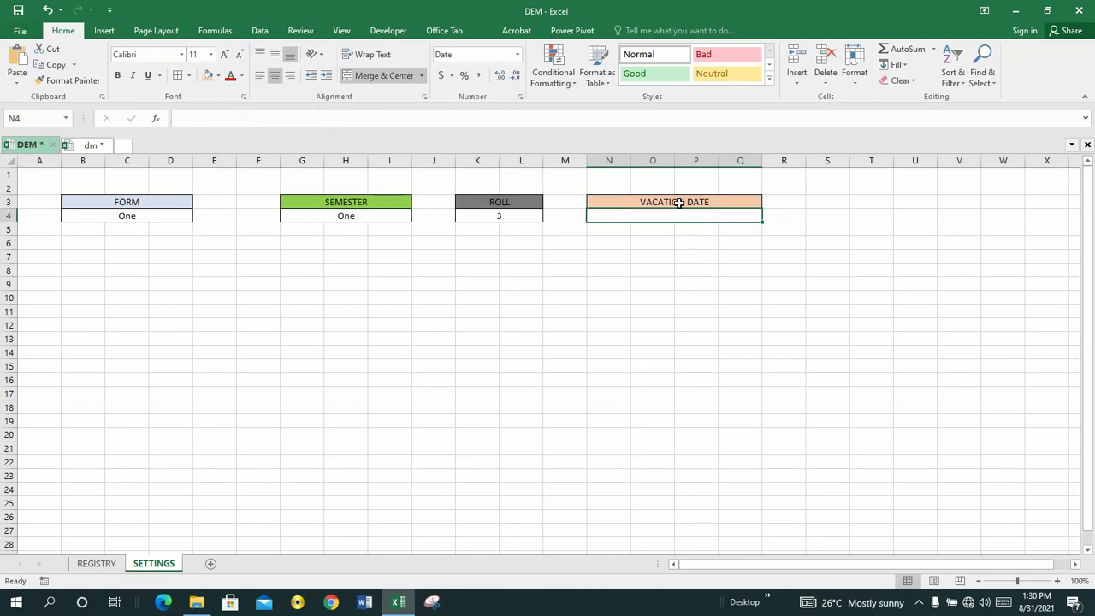
- Copy the VACATION DATE heading and its entry cell to S3 and save the workbook
left_click(678, 203)
key("shift+Down")
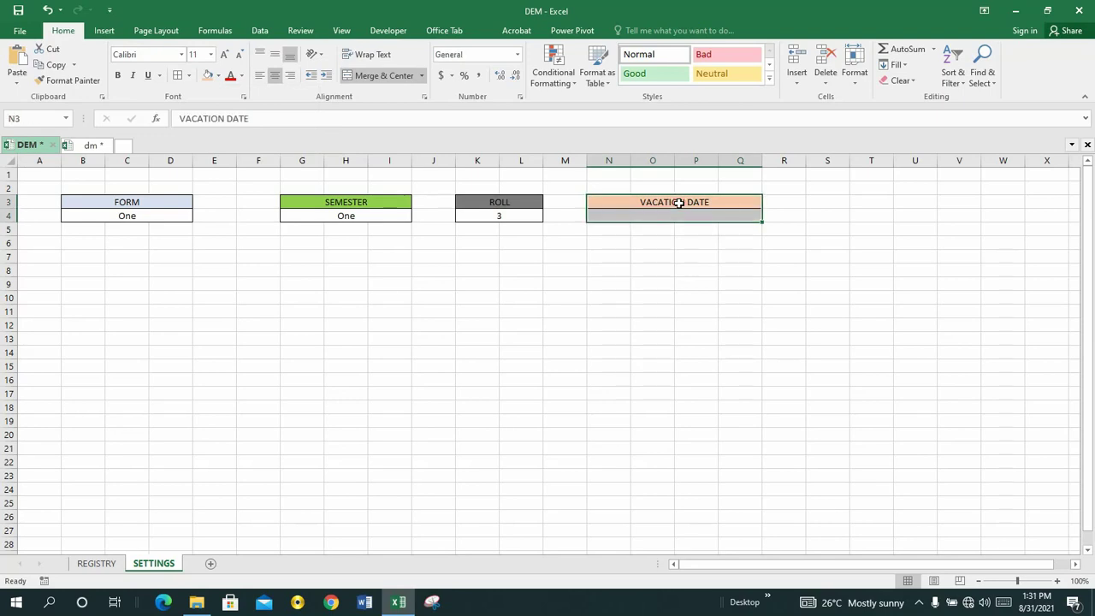
key("ctrl+c")
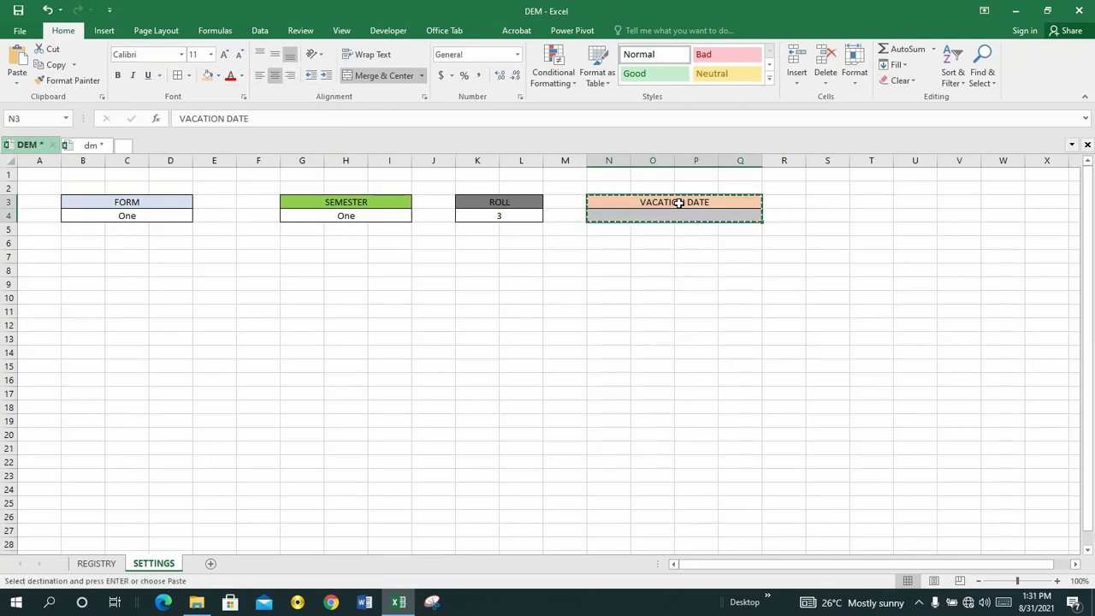
left_click(826, 202)
right_click(826, 203)
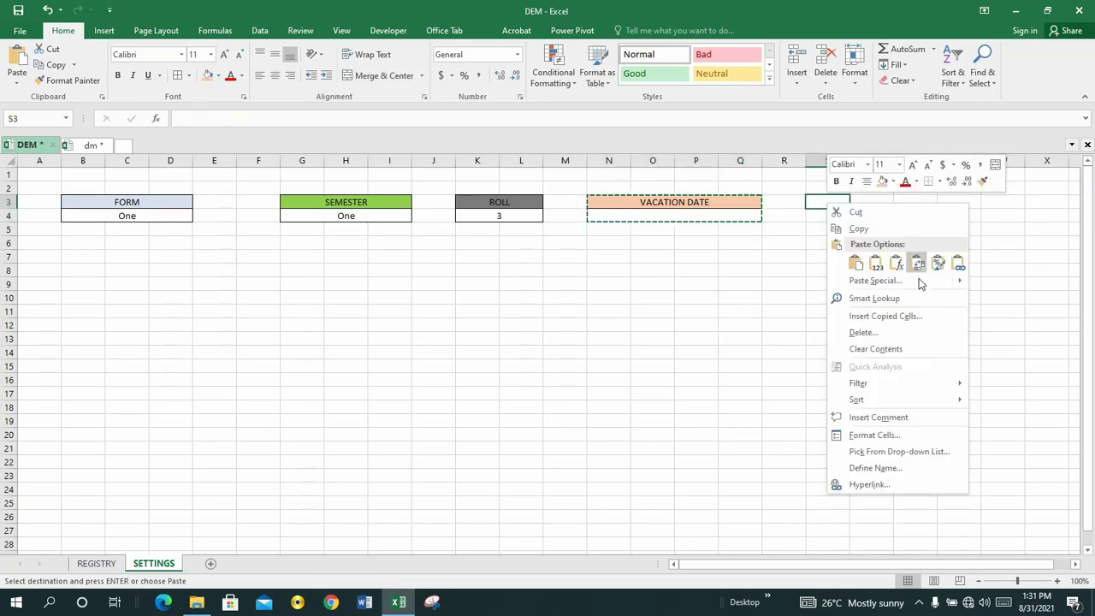
mouse_move(920, 282)
left_click(1037, 297)
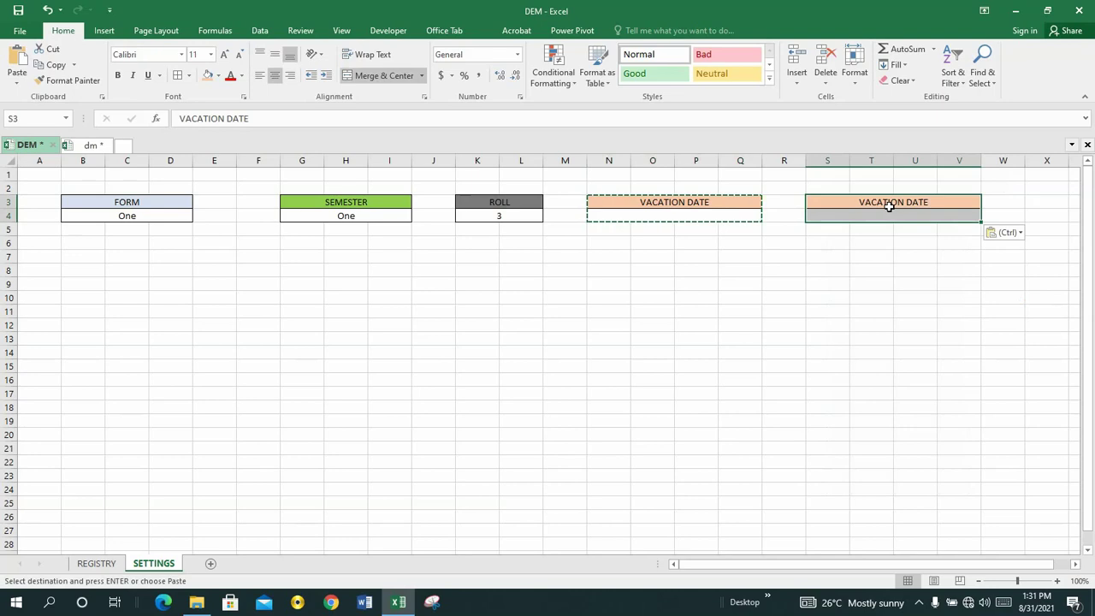
key("ctrl+s")
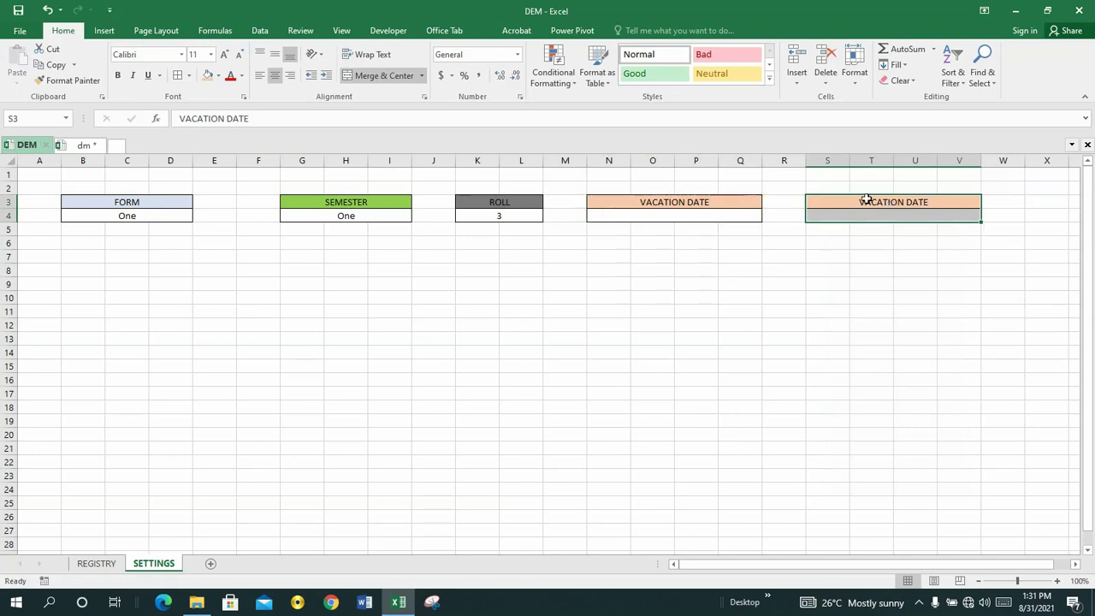
- Change the copied heading in S3 to REOPENING DATE and save the workbook
left_click(866, 201)
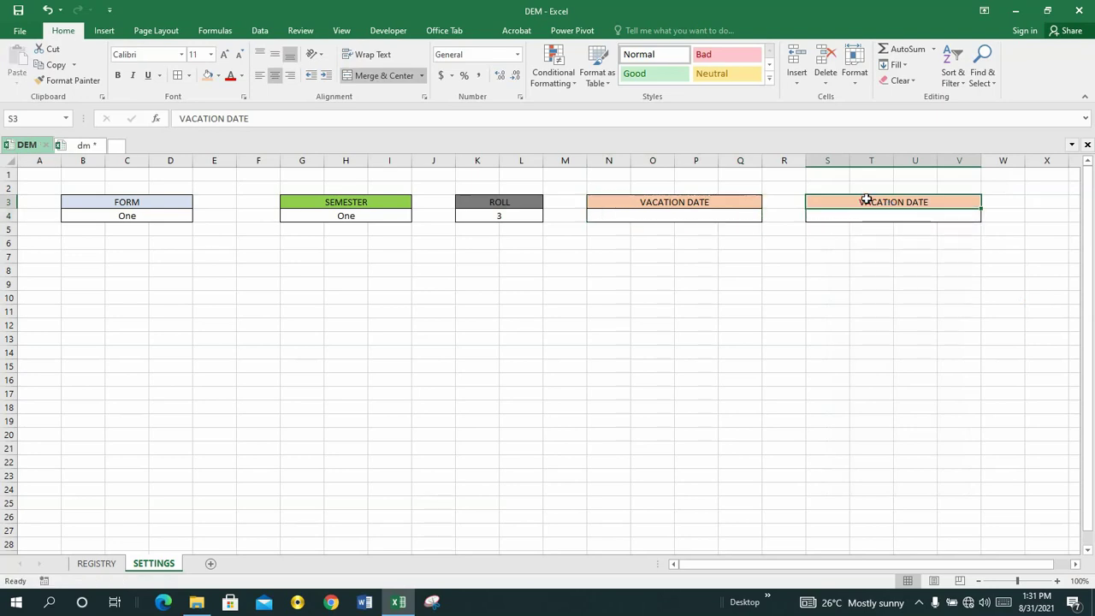
type("RE")
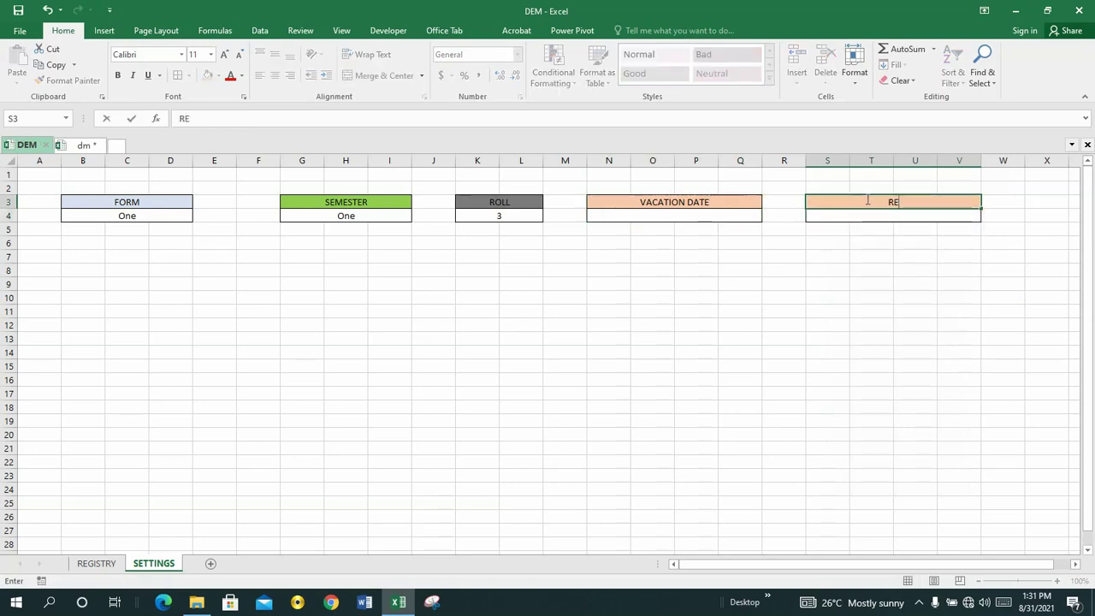
type("OPENINH")
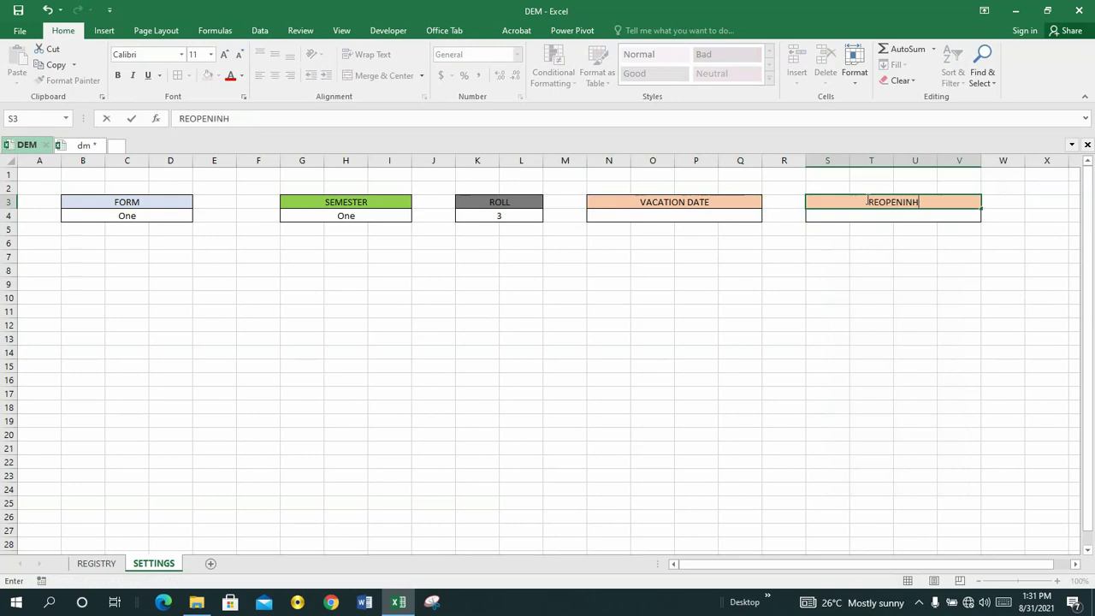
key("BackSpace")
type("G DATE")
left_click(828, 236)
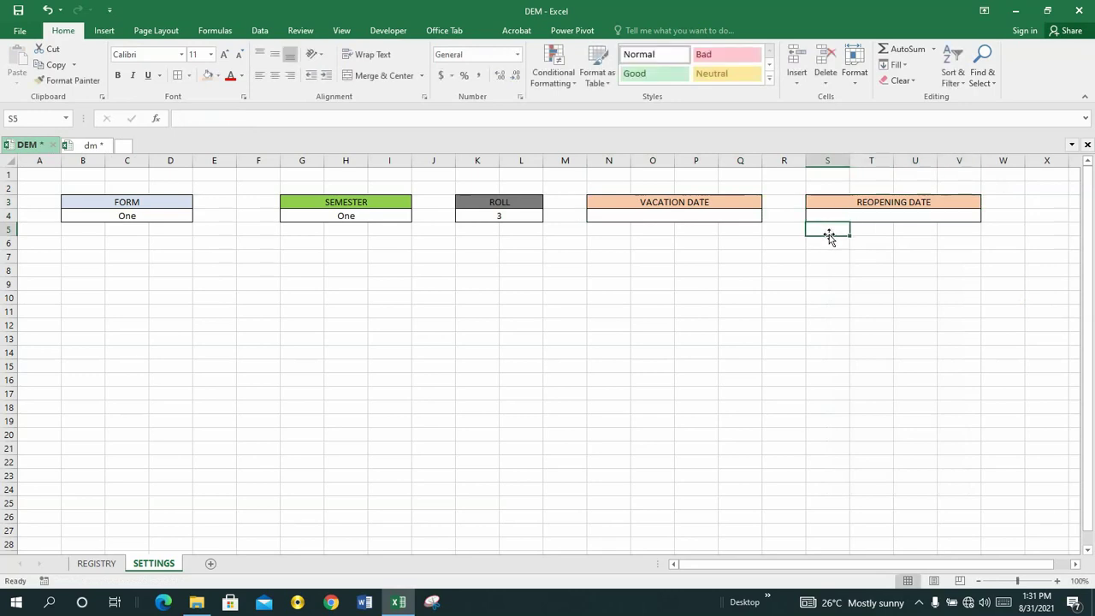
key("ctrl+s")
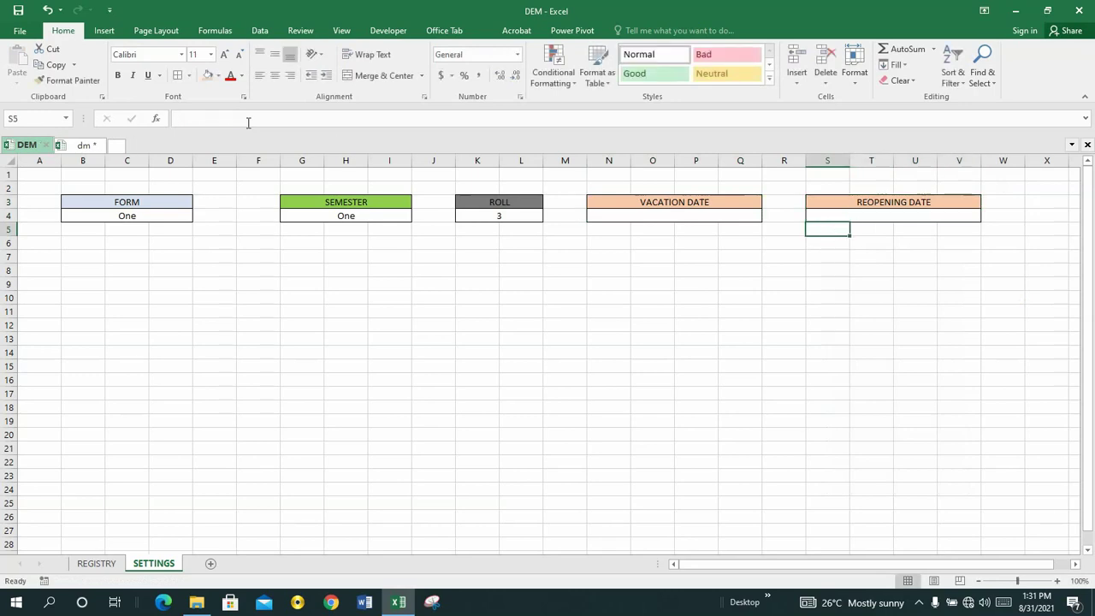
- Check the SETTINGS fields in the dm workbook, and merge and center cells B7:D7 in the DEM workbook
left_click(80, 153)
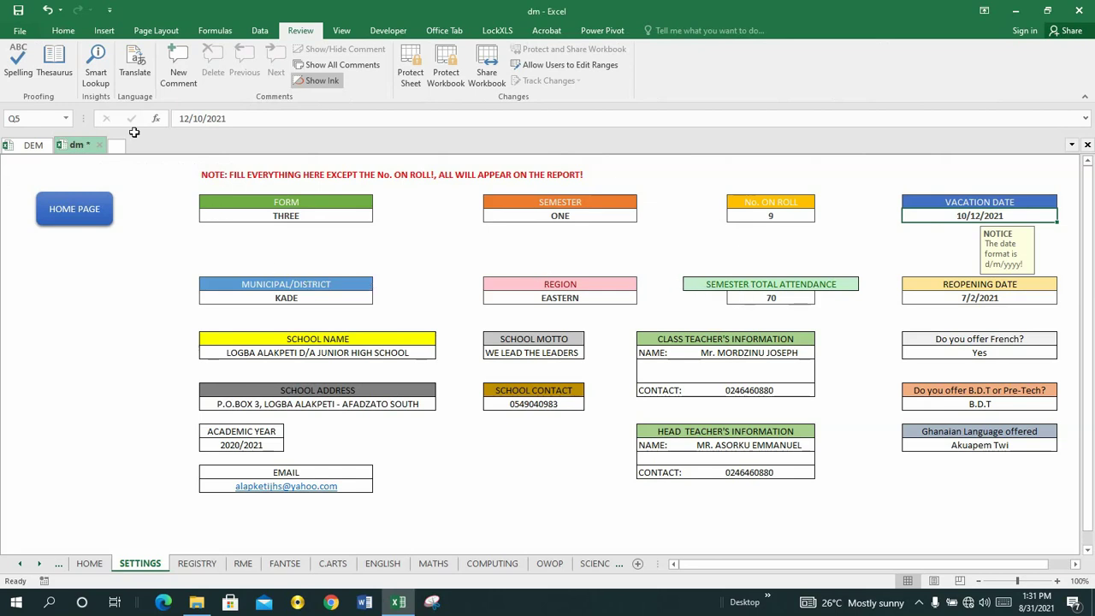
left_click(33, 144)
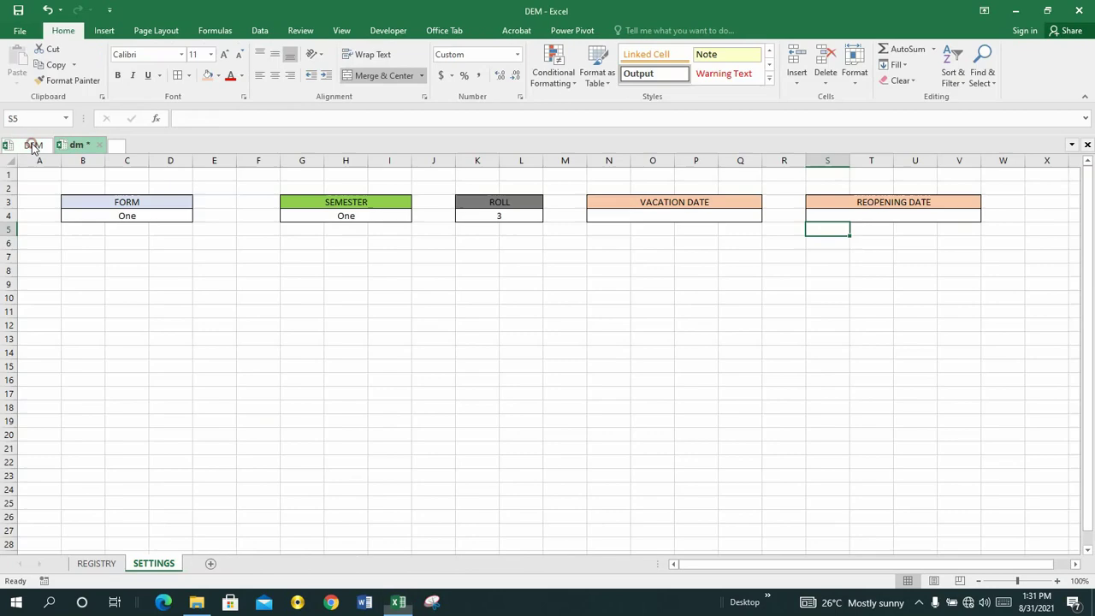
left_click(79, 257)
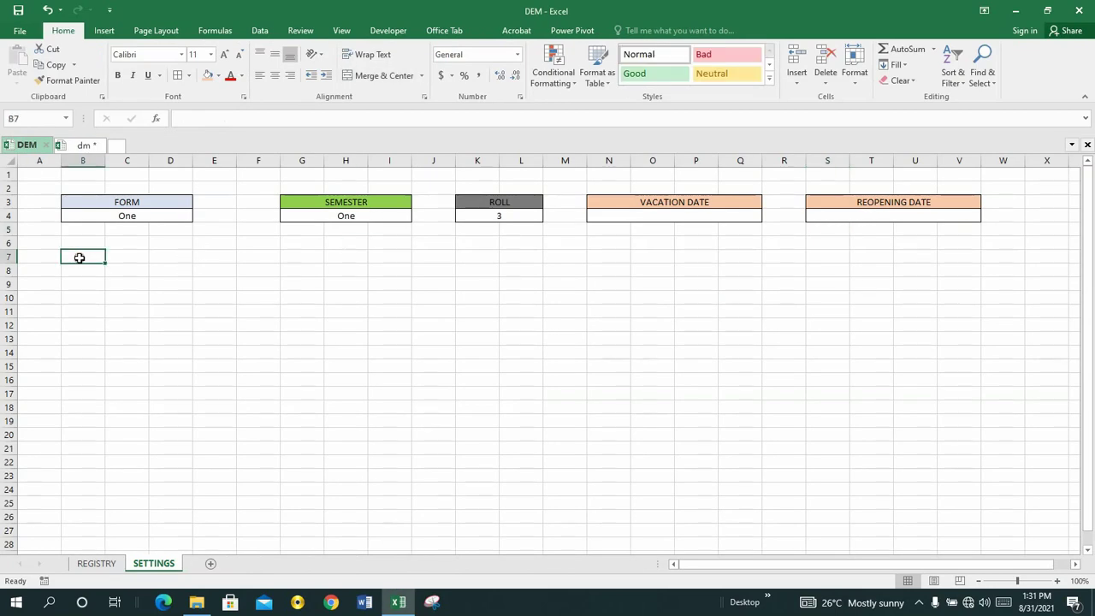
key("shift+Right")
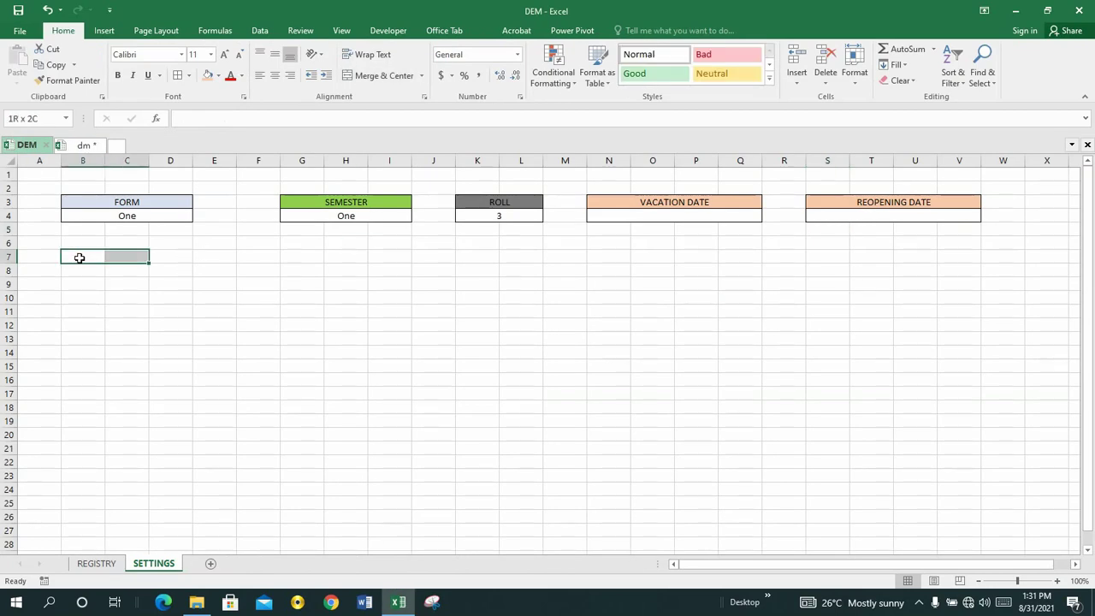
key("shift+Right")
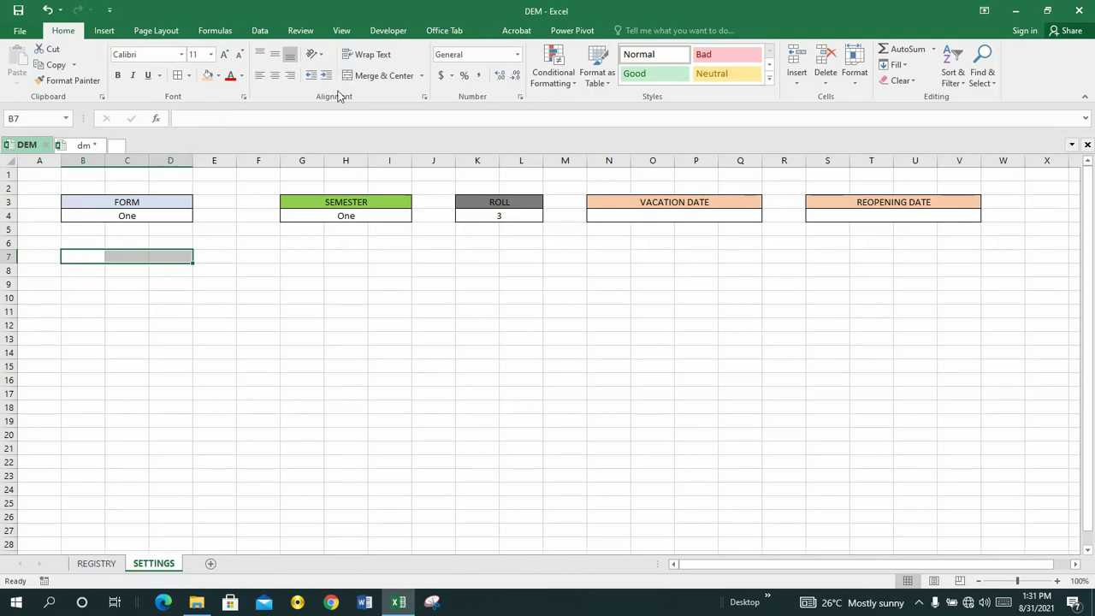
left_click(381, 76)
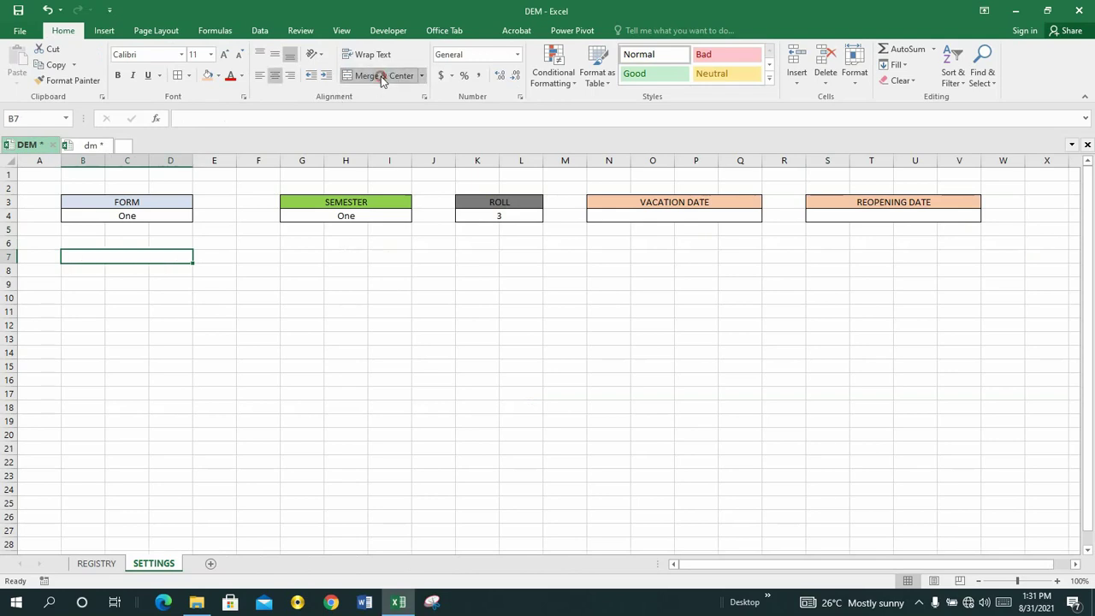
- Merge and center cells B8:D8 on the SETTINGS sheet
left_click(84, 270)
key("shift+Right")
key("shift+Right")
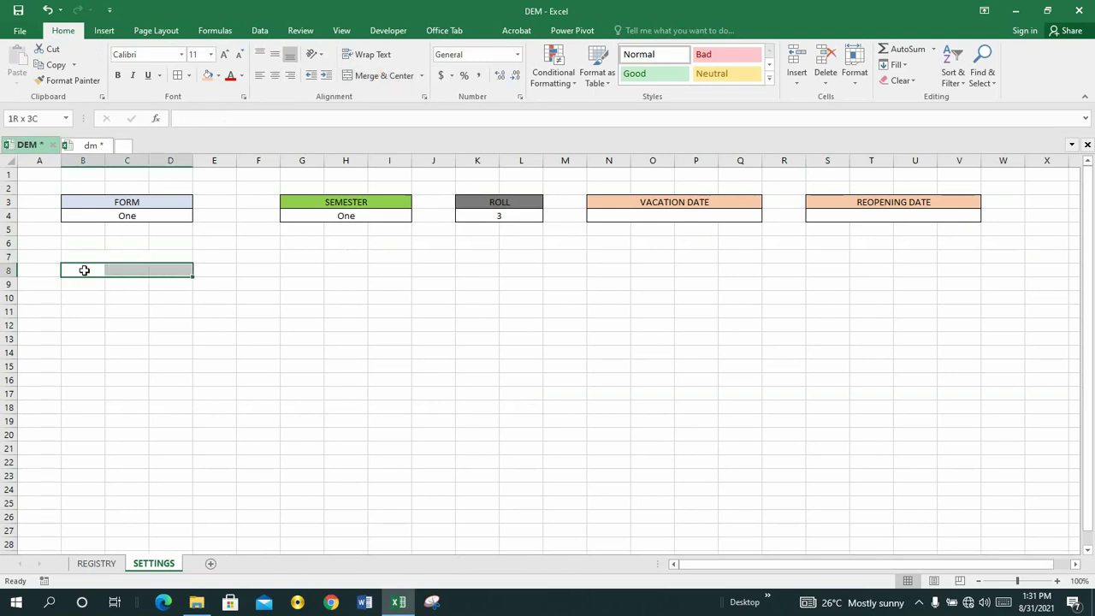
left_click(376, 76)
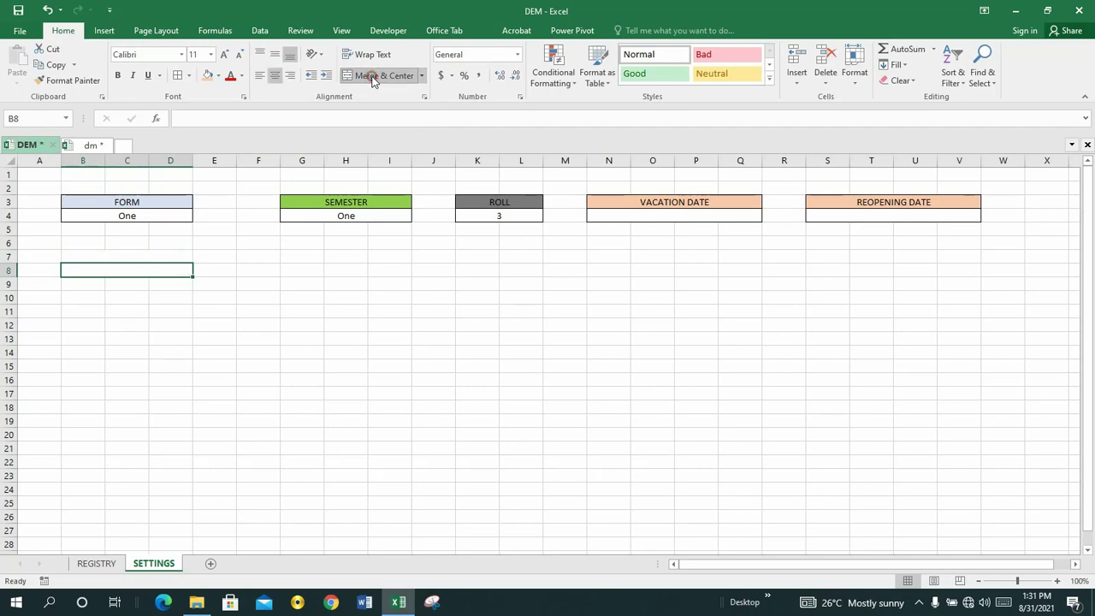
- Apply all borders to B7:D8 on the SETTINGS sheet and enter the heading ATTENDANCE in B7
left_click(121, 256)
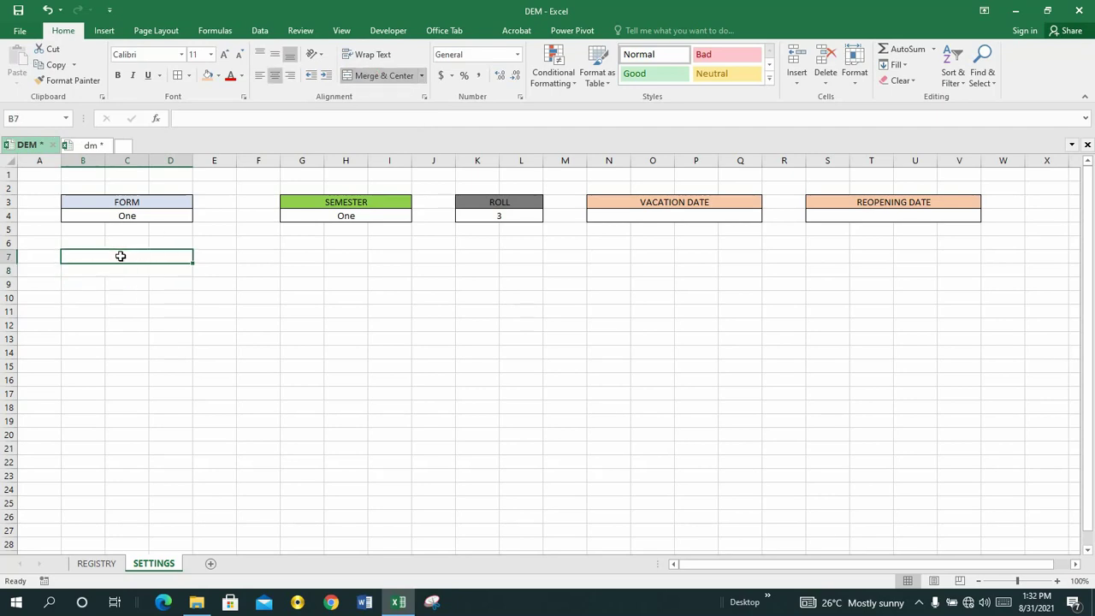
key("shift+Down")
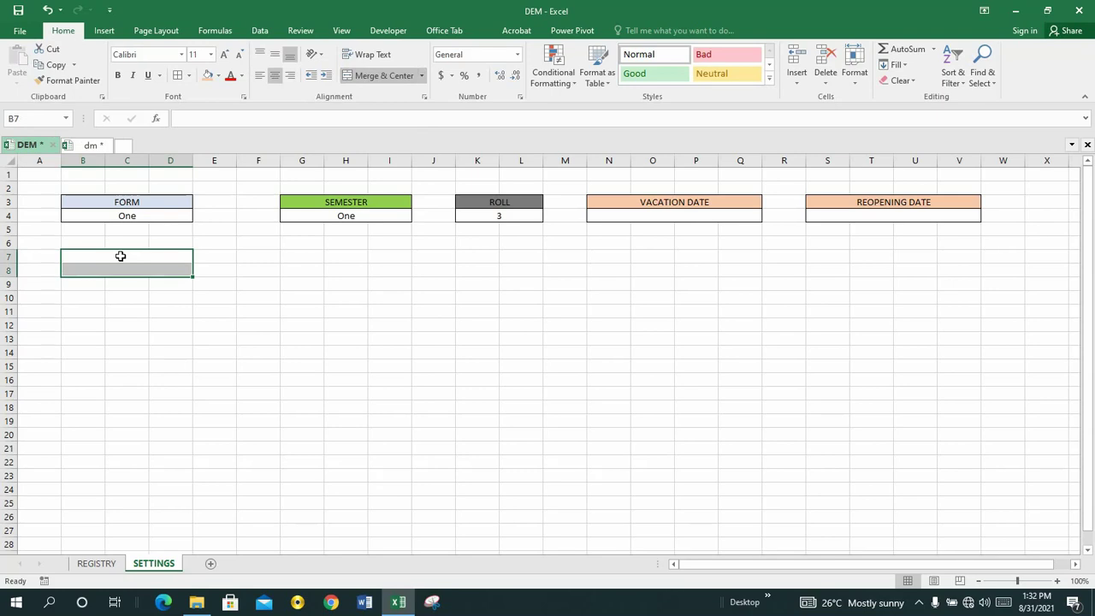
left_click(177, 77)
left_click(115, 256)
type("A")
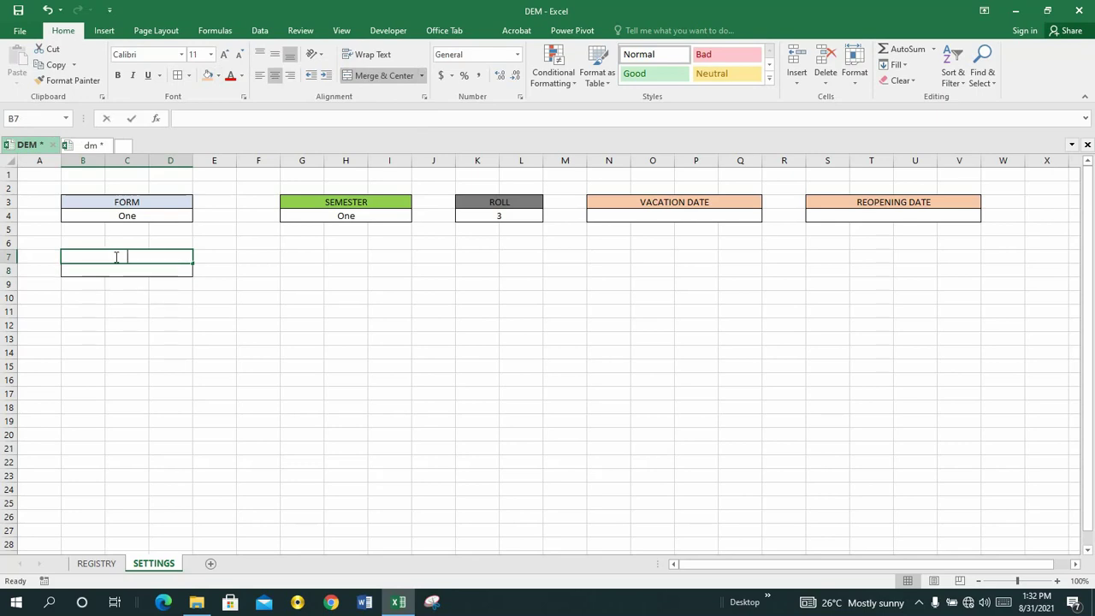
type("TTE")
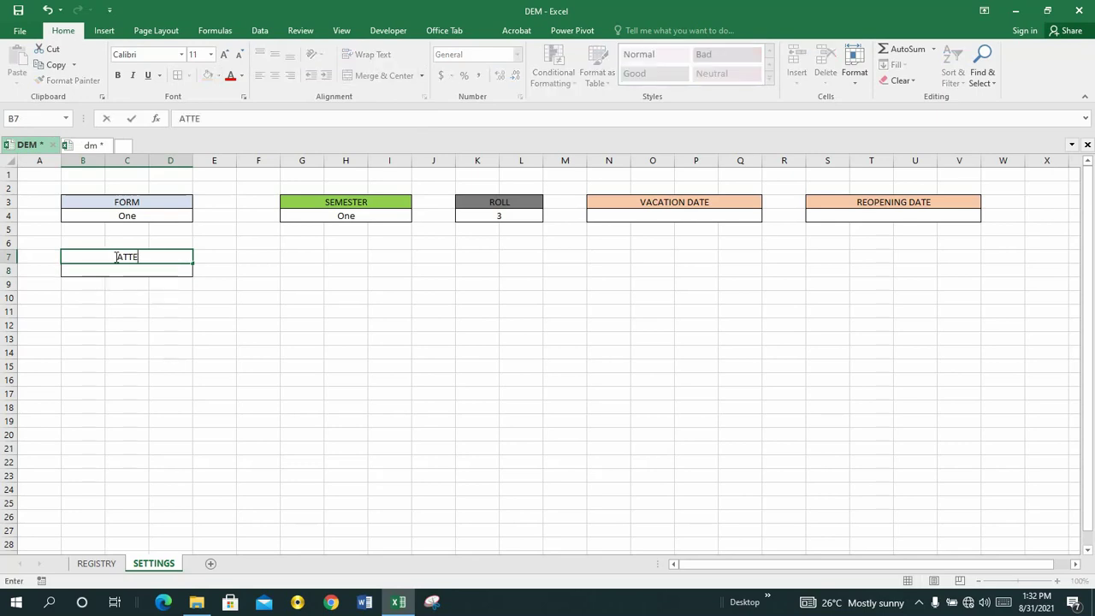
type("NDANCE")
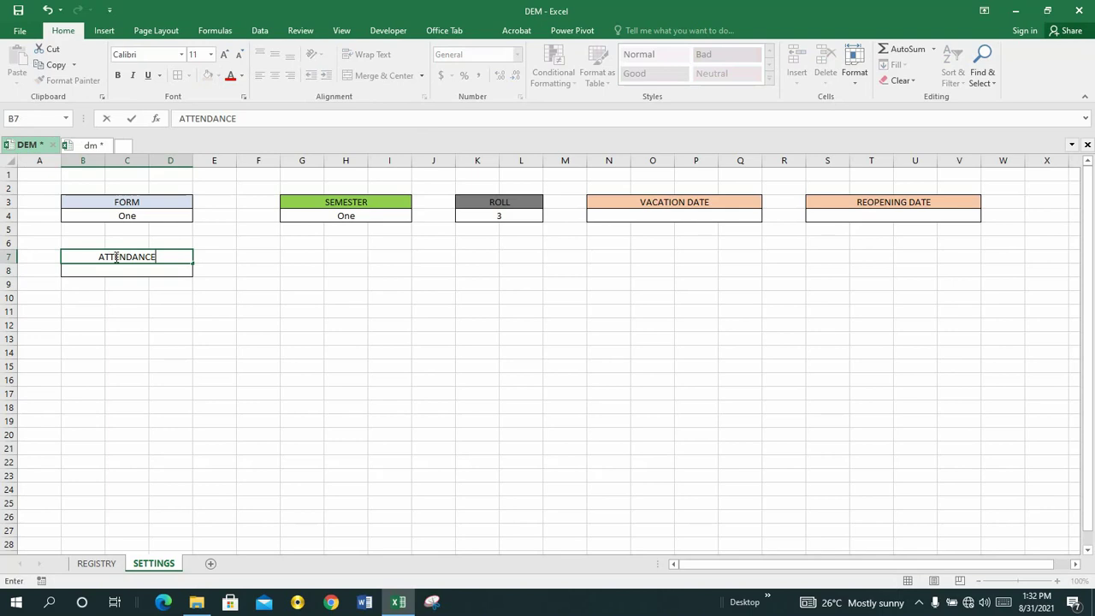
- Set the number format of the entry cell B8 below the ATTENDANCE heading to General
left_click(142, 274)
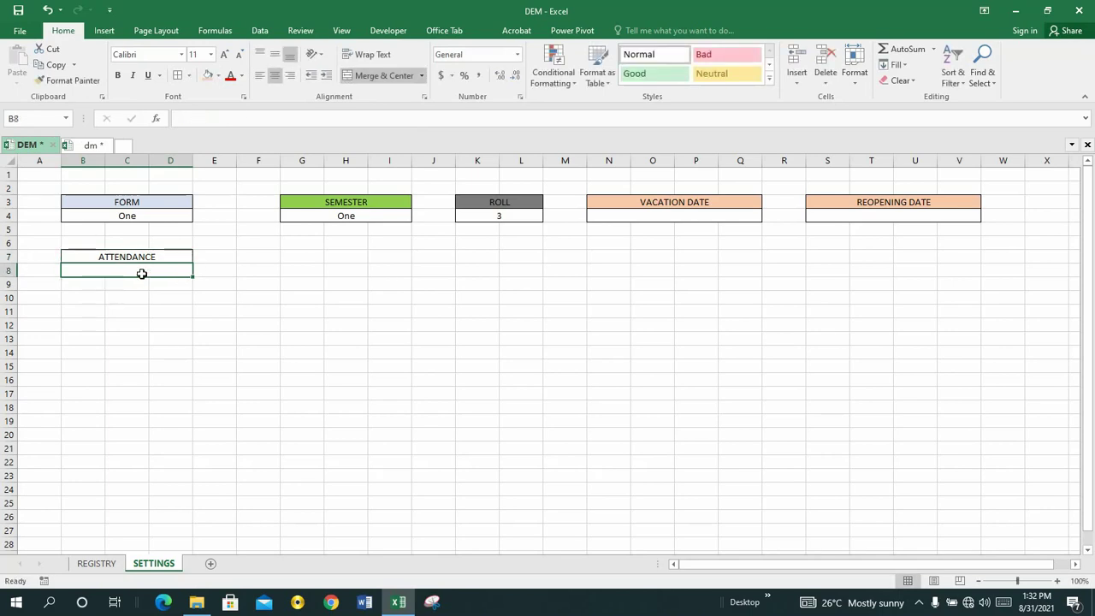
left_click(518, 55)
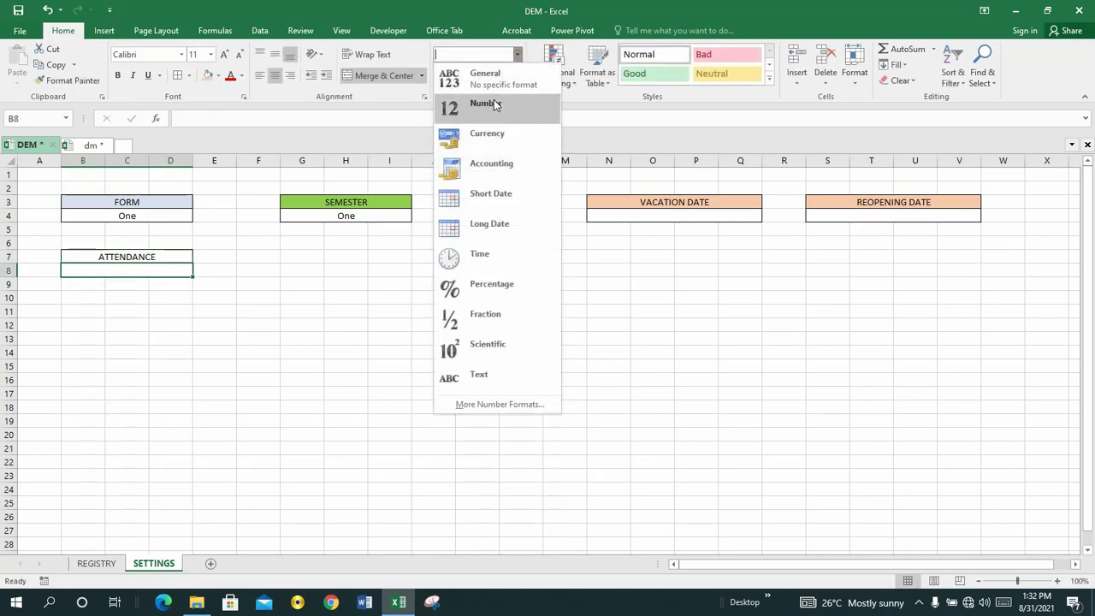
left_click(496, 86)
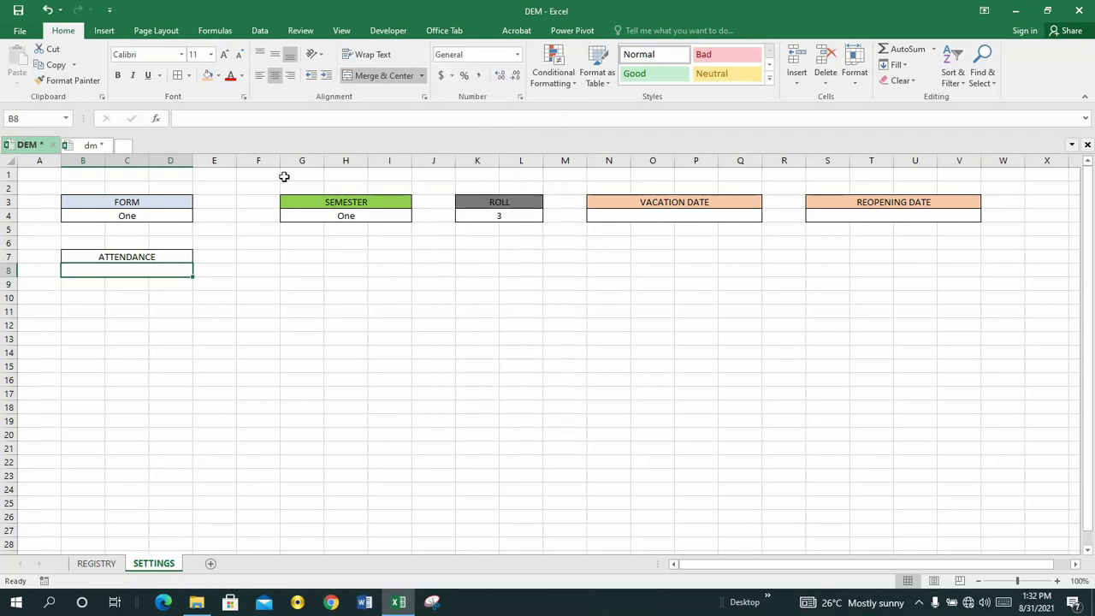
- Fill the ATTENDANCE heading with Gray-25%, Background 2 and save the workbook
left_click(133, 257)
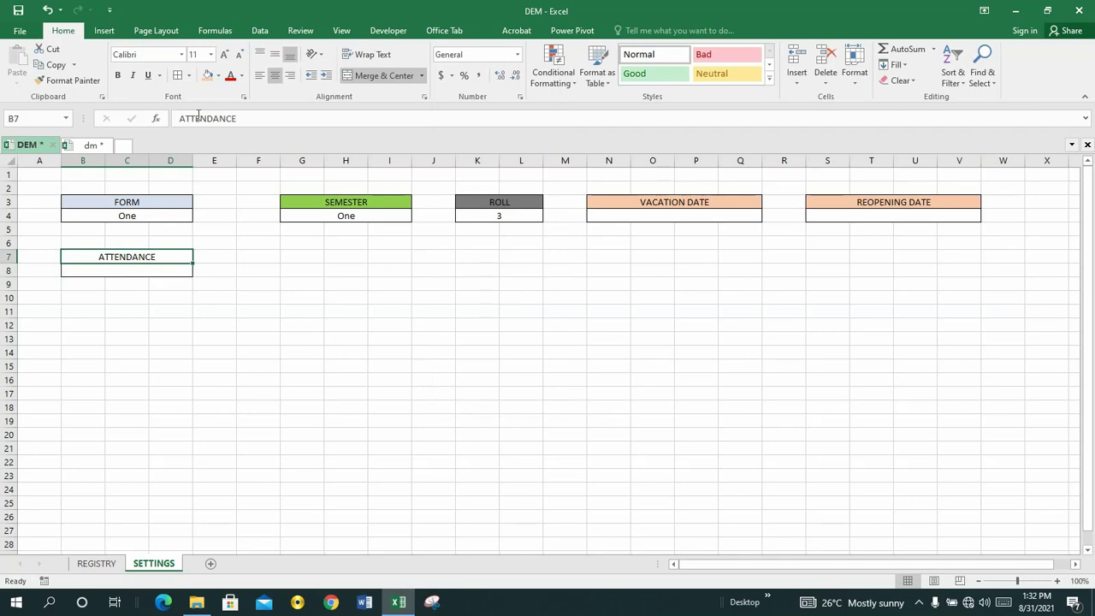
left_click(219, 76)
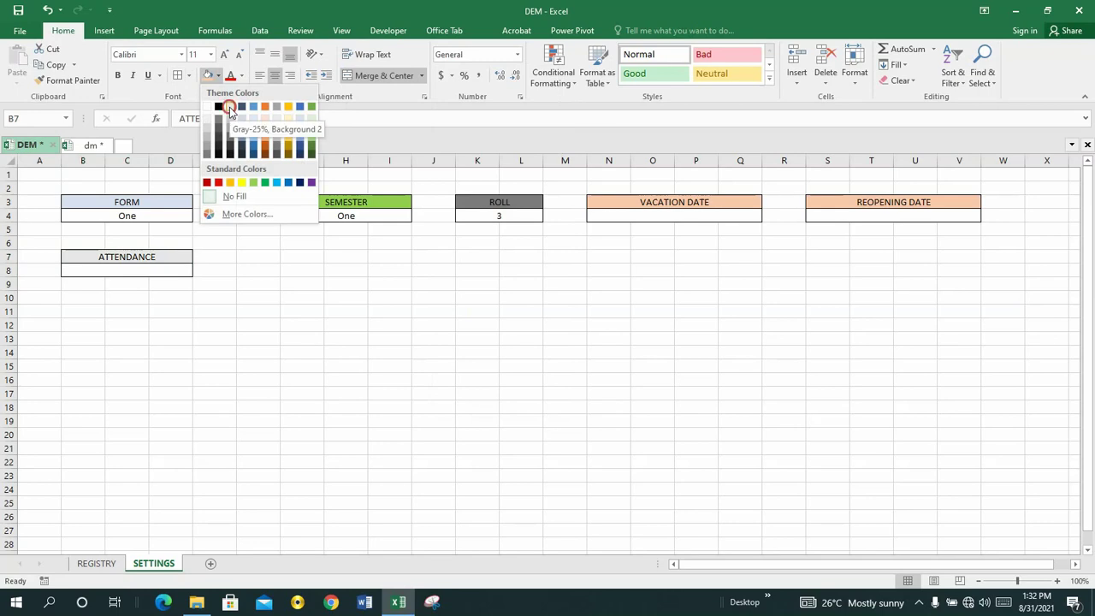
left_click(230, 110)
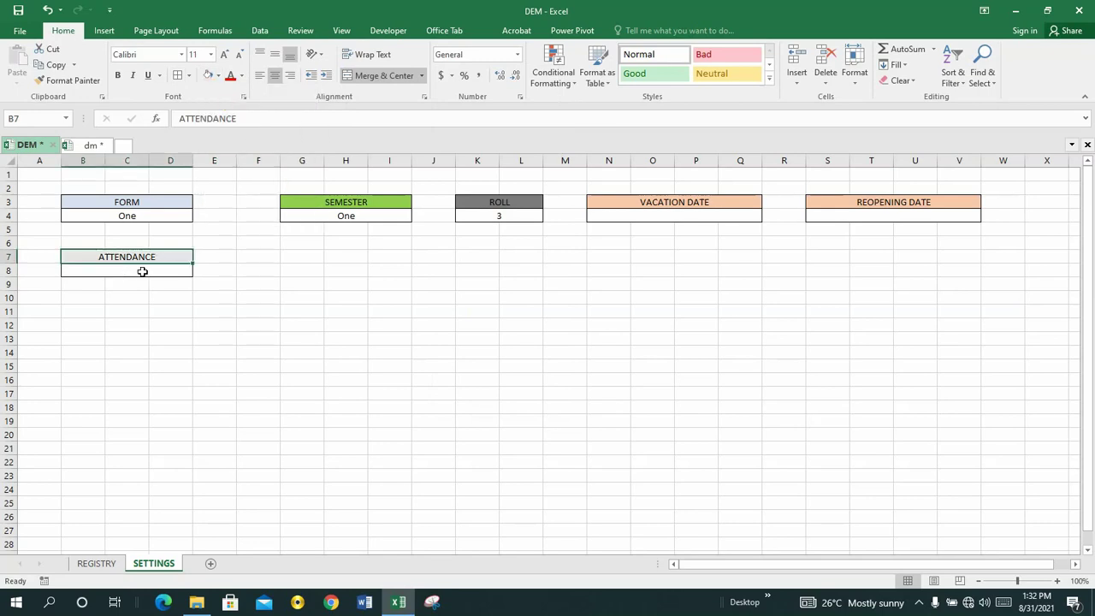
left_click(252, 257)
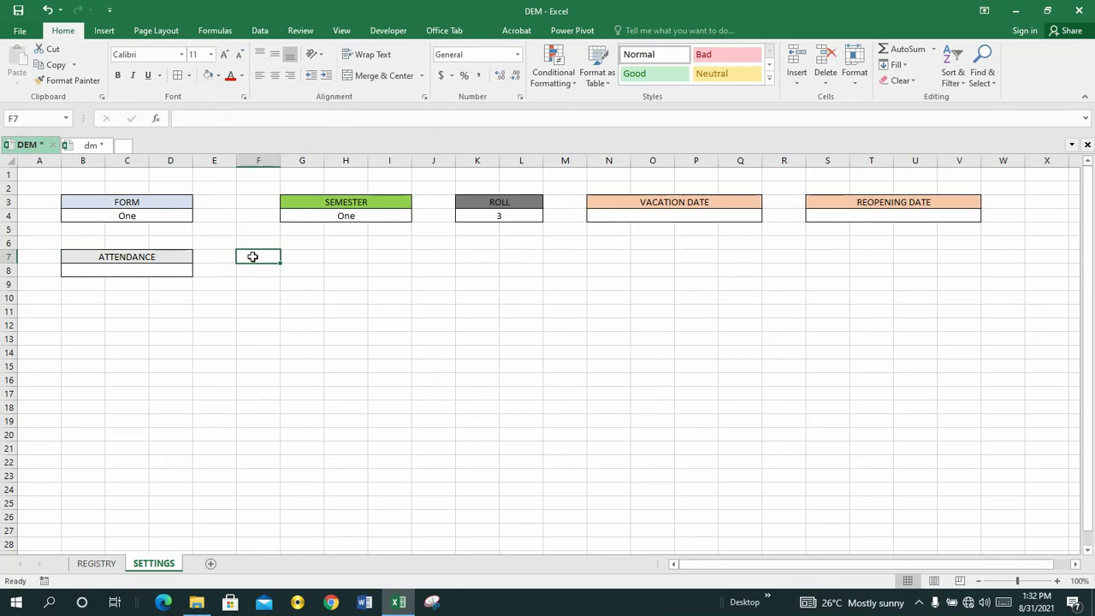
key("ctrl+s")
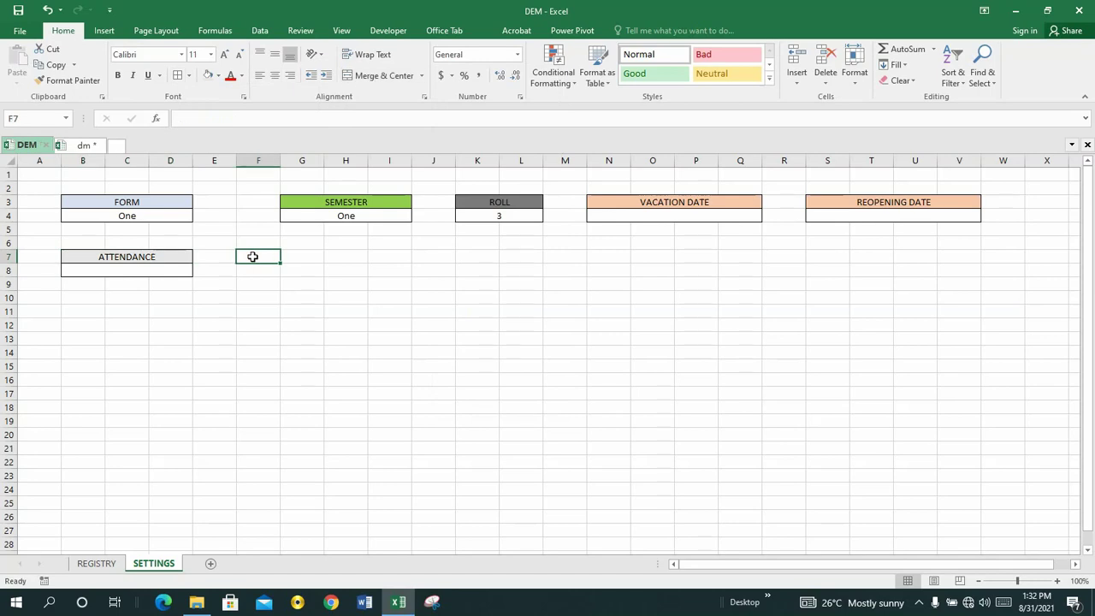
- Check the SETTINGS fields in the dm workbook, and merge and center cells F7:M7 in the DEM workbook
left_click(88, 145)
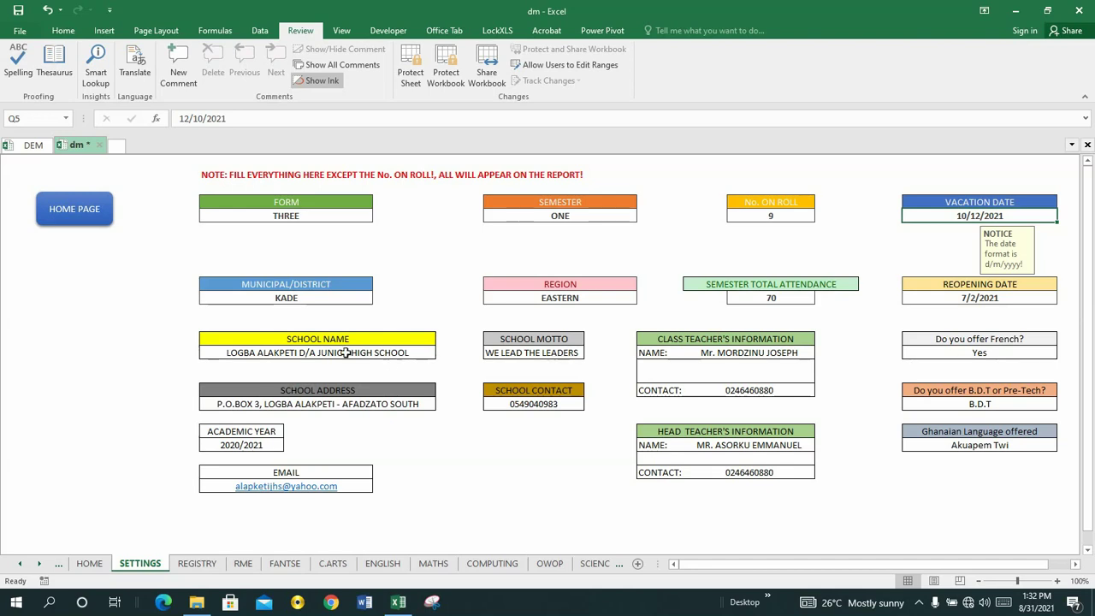
left_click(33, 145)
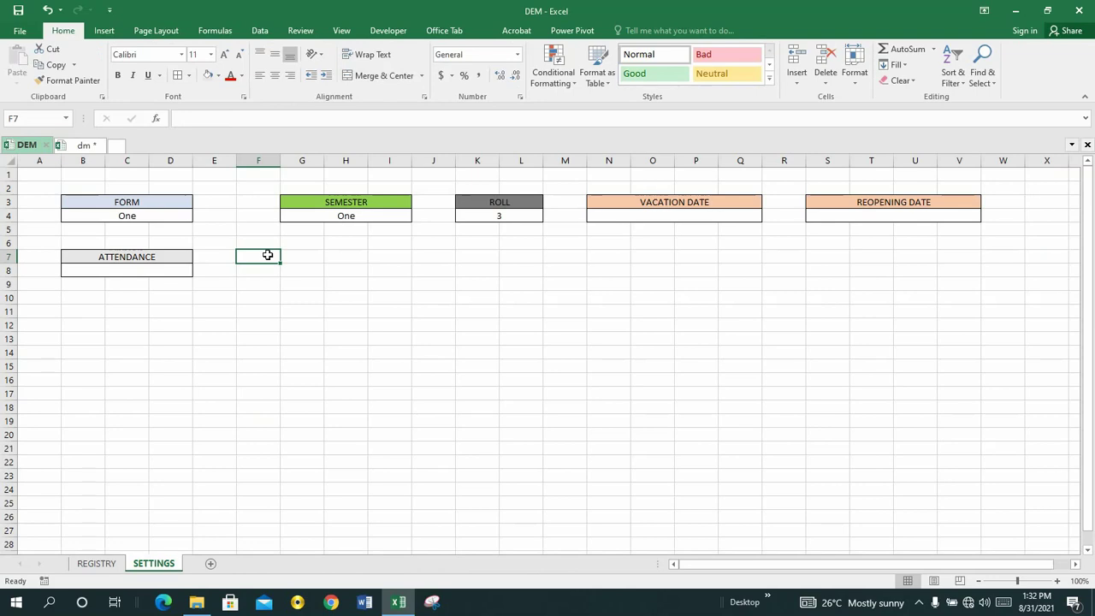
key("shift+Right")
key("shift+Right")
key("shift+Right")
key("shift+Right")
key("shift+Right")
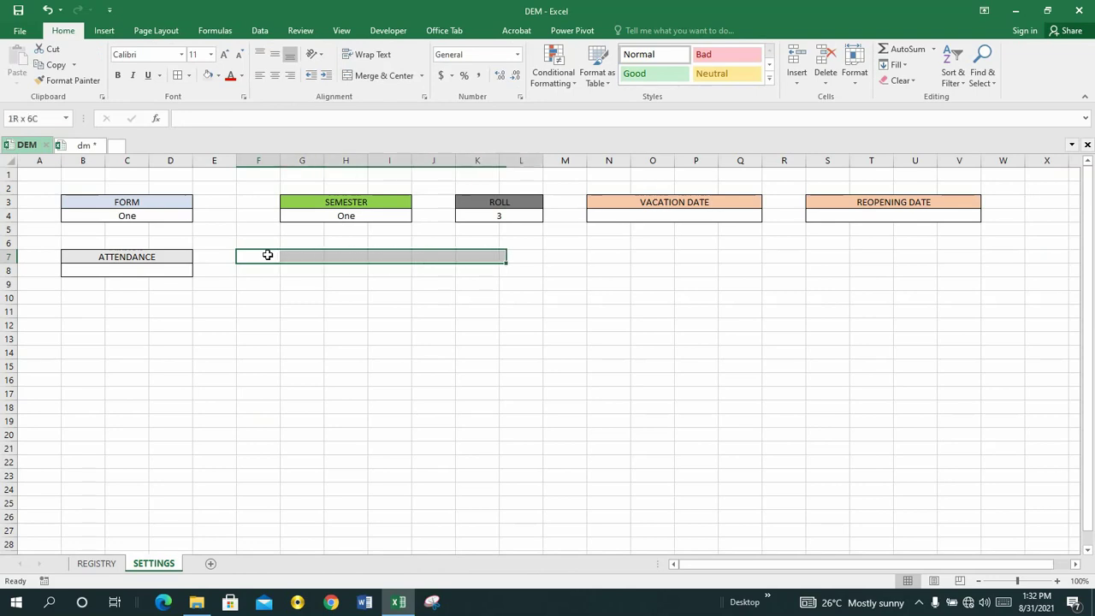
key("shift+Right")
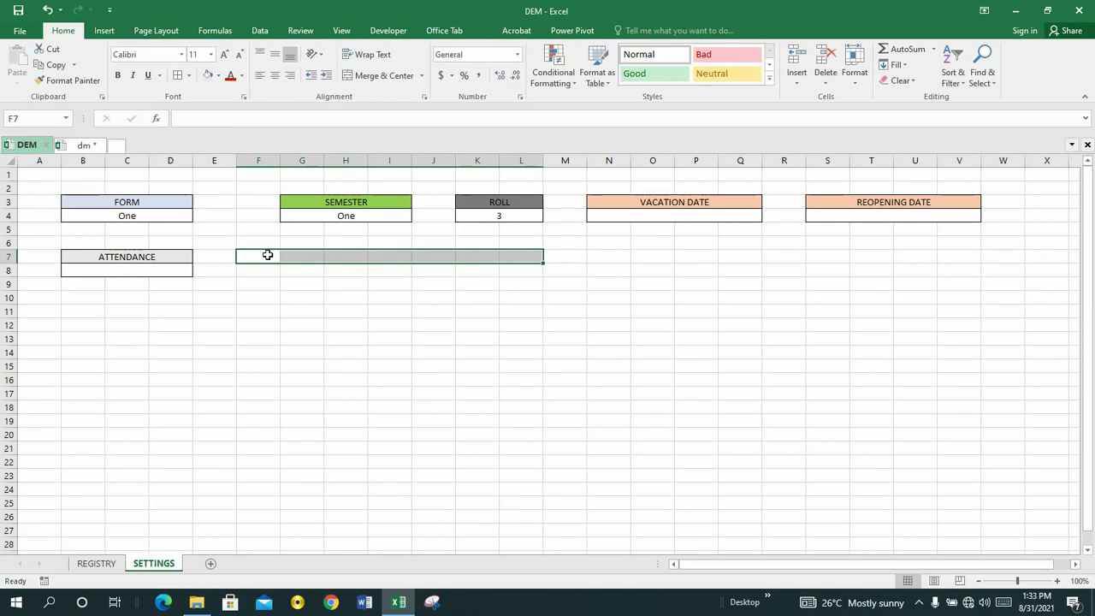
key("shift+Right")
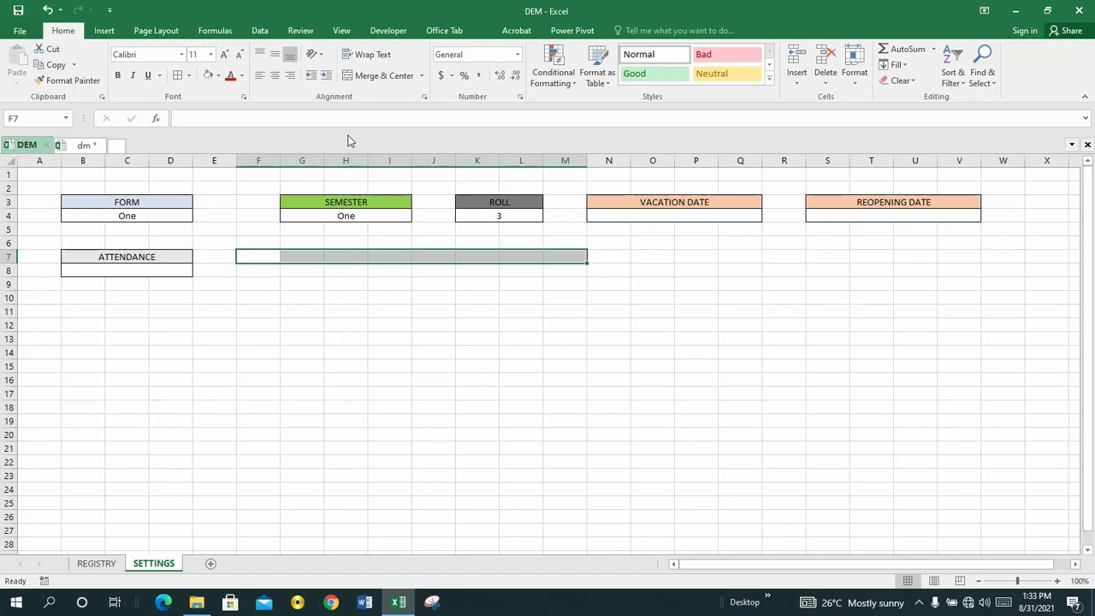
left_click(370, 83)
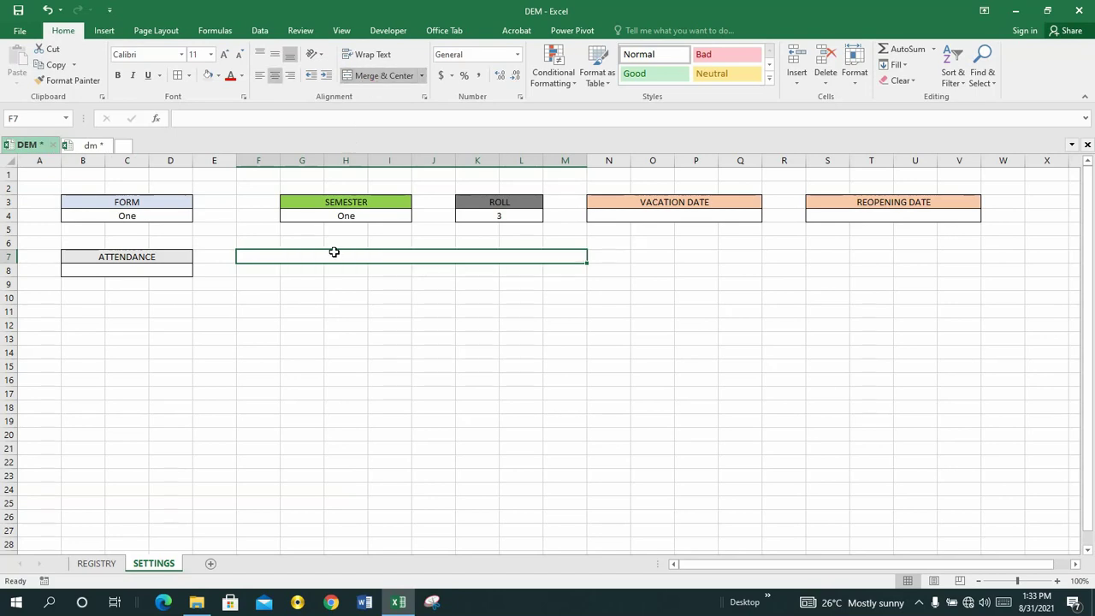
- Merge and center cells F8:M8 on the SETTINGS sheet
left_click(265, 270)
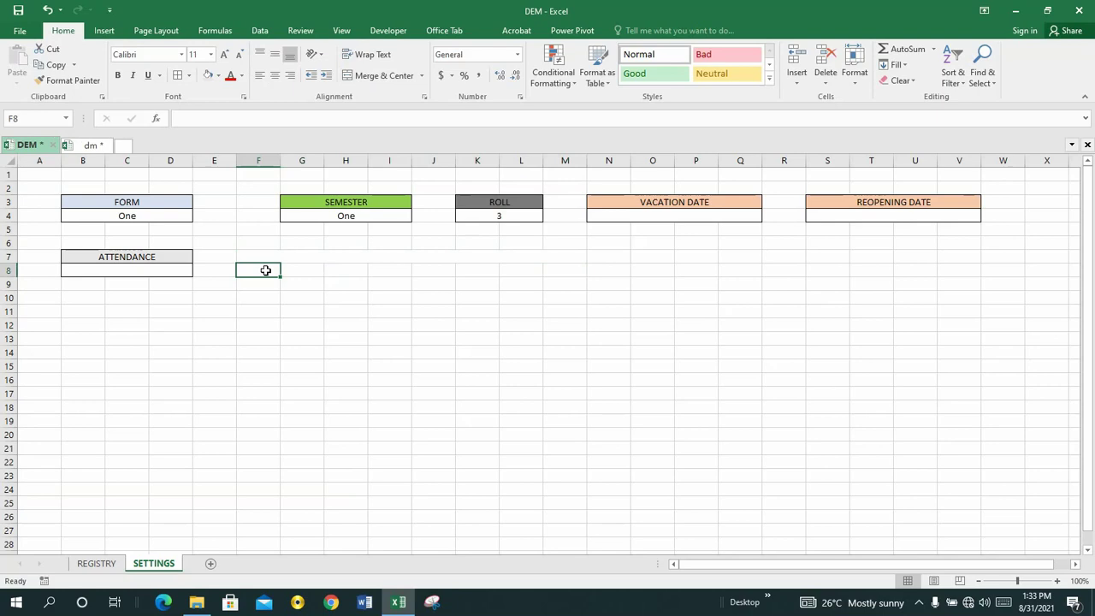
key("shift+Right")
key("shift+Right")
key("shift+Right")
key("shift+Right")
key("shift+Right")
key("shift+Right")
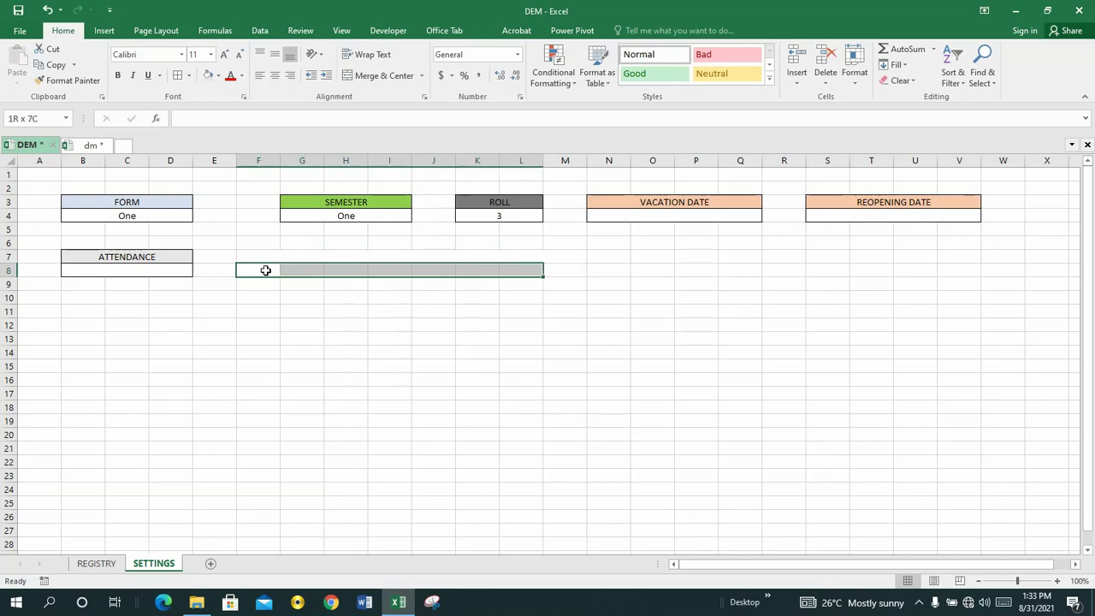
key("shift+Right")
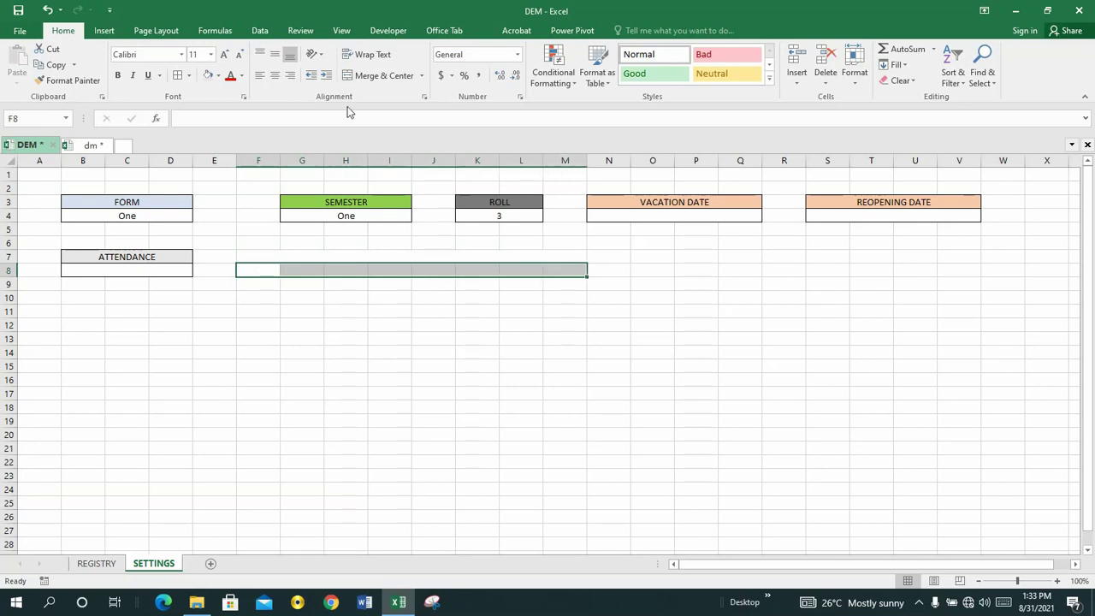
left_click(377, 76)
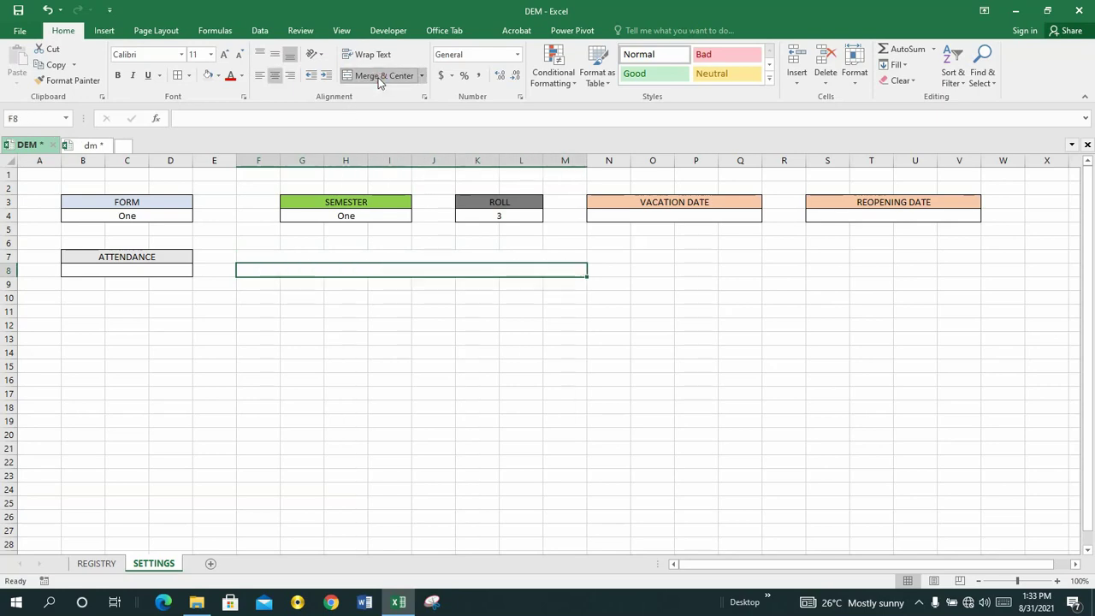
- Apply all borders to F7:M8 and enter the heading SCHOOL NAME in F7
left_click(250, 257)
key("shift+Down")
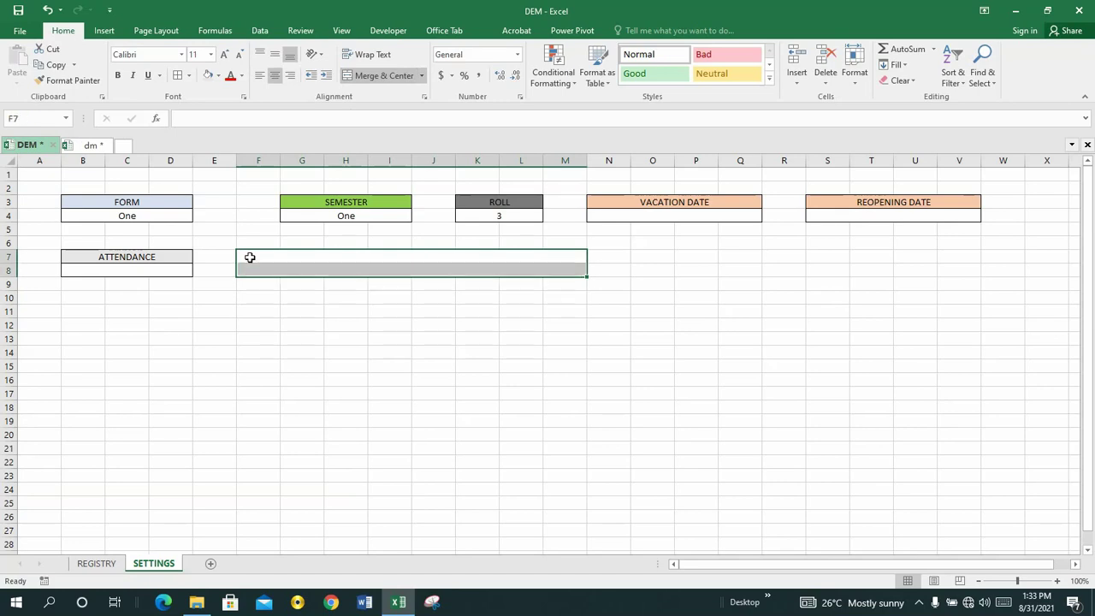
left_click(178, 77)
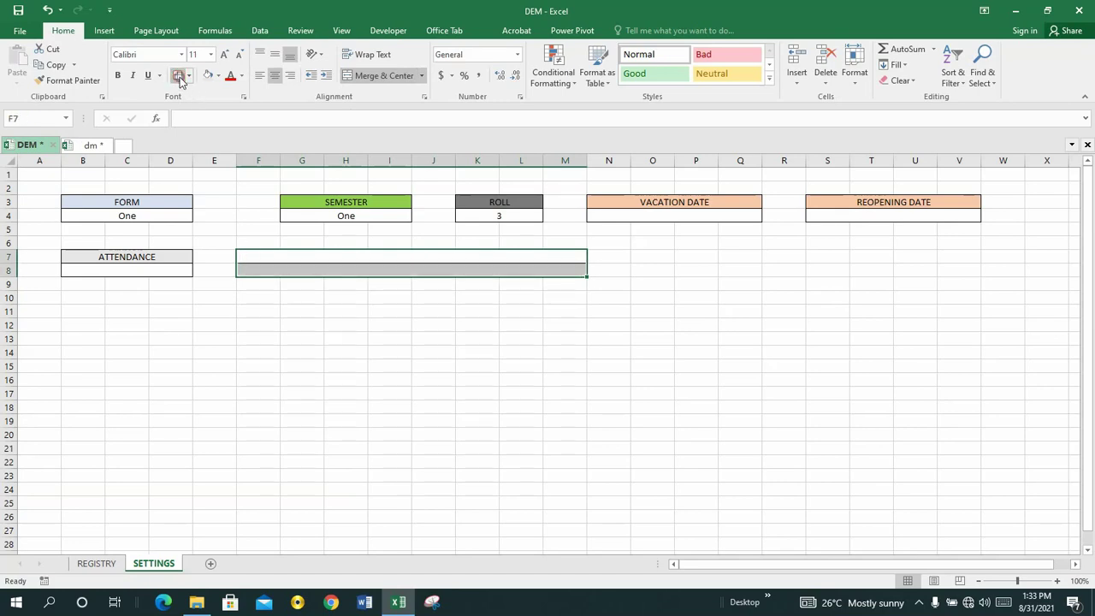
left_click(353, 255)
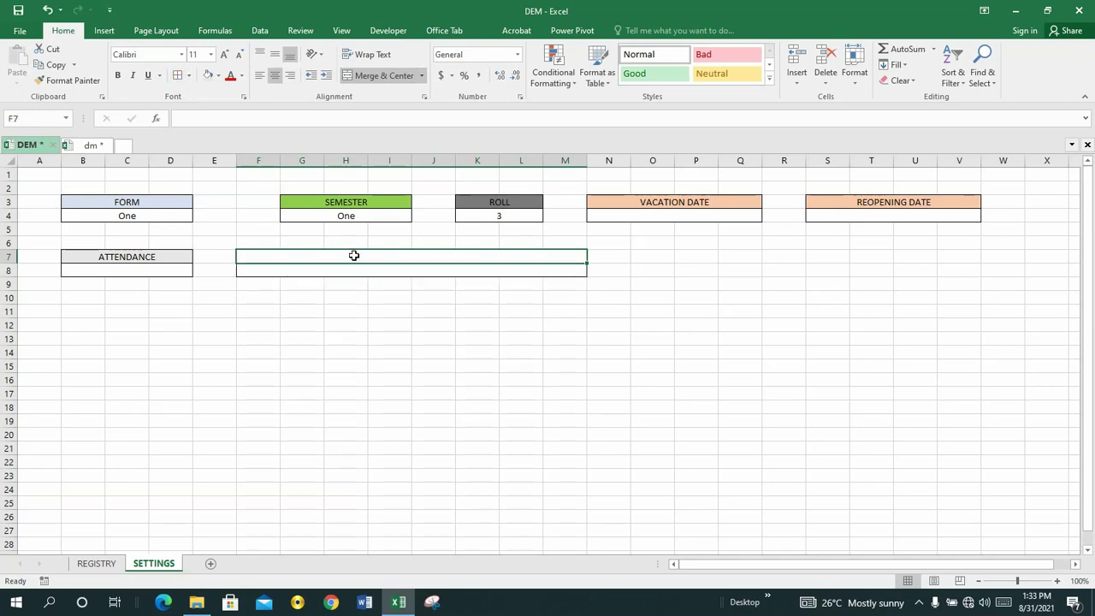
type("SCHOOL")
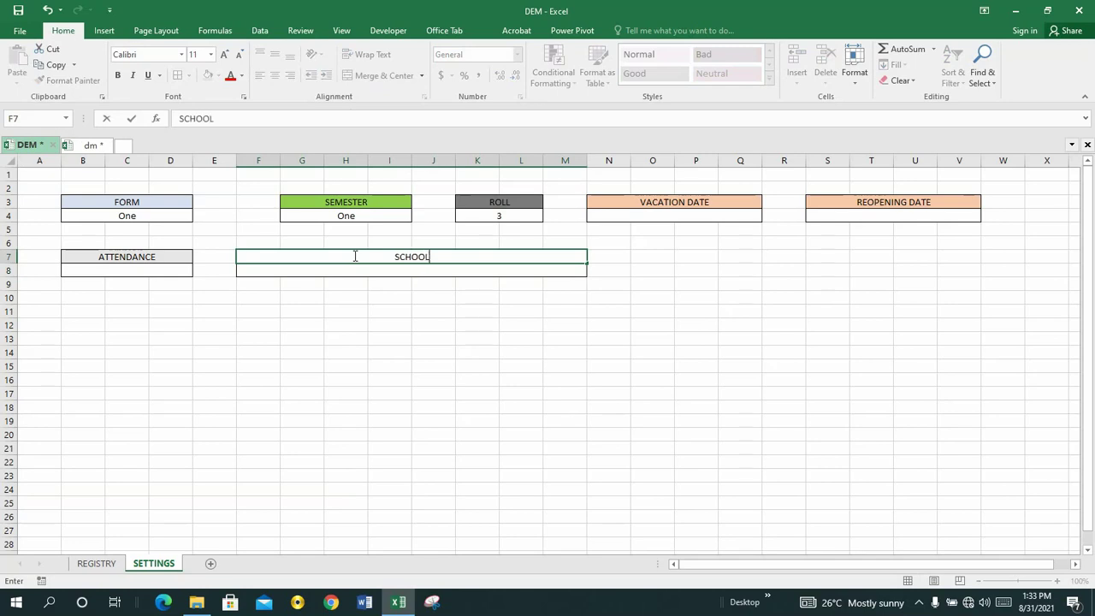
type(" NAME")
left_click(373, 275)
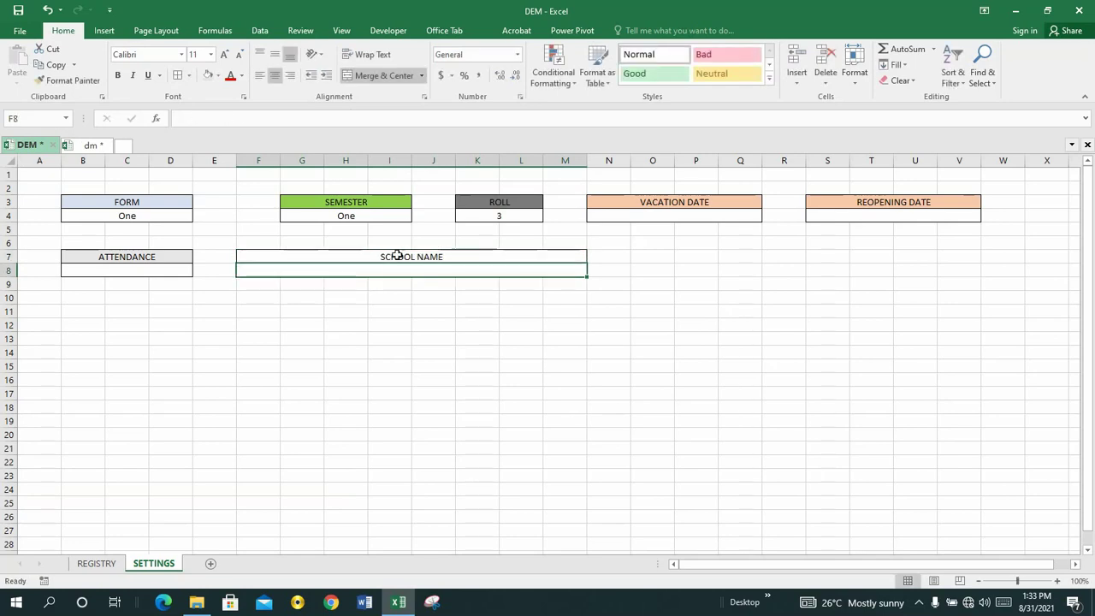
- Fill the SCHOOL NAME heading with a light green theme color and save the workbook
left_click(396, 255)
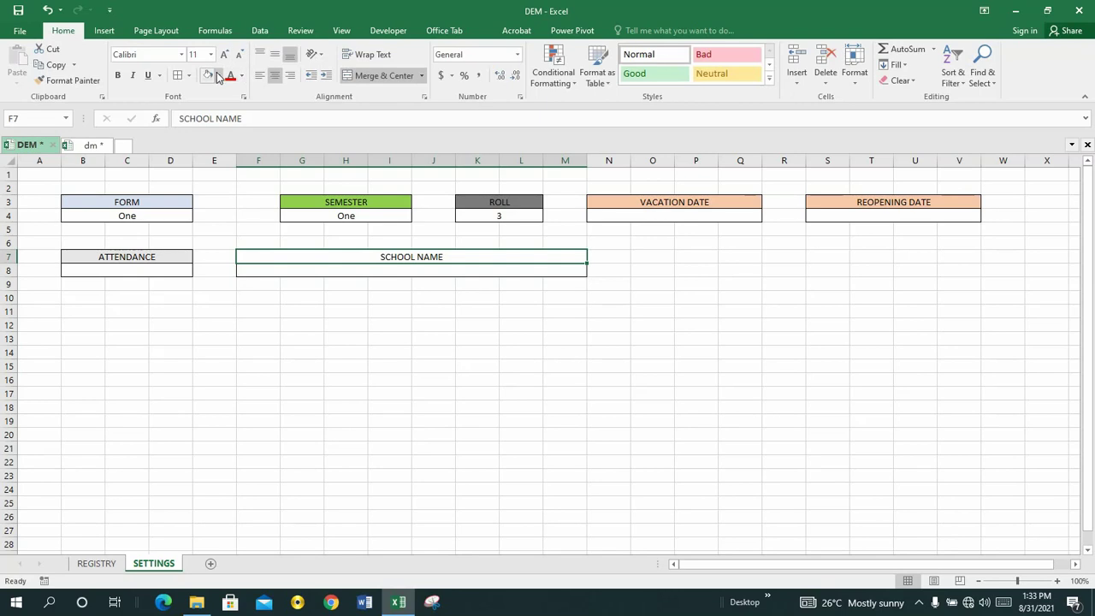
left_click(218, 75)
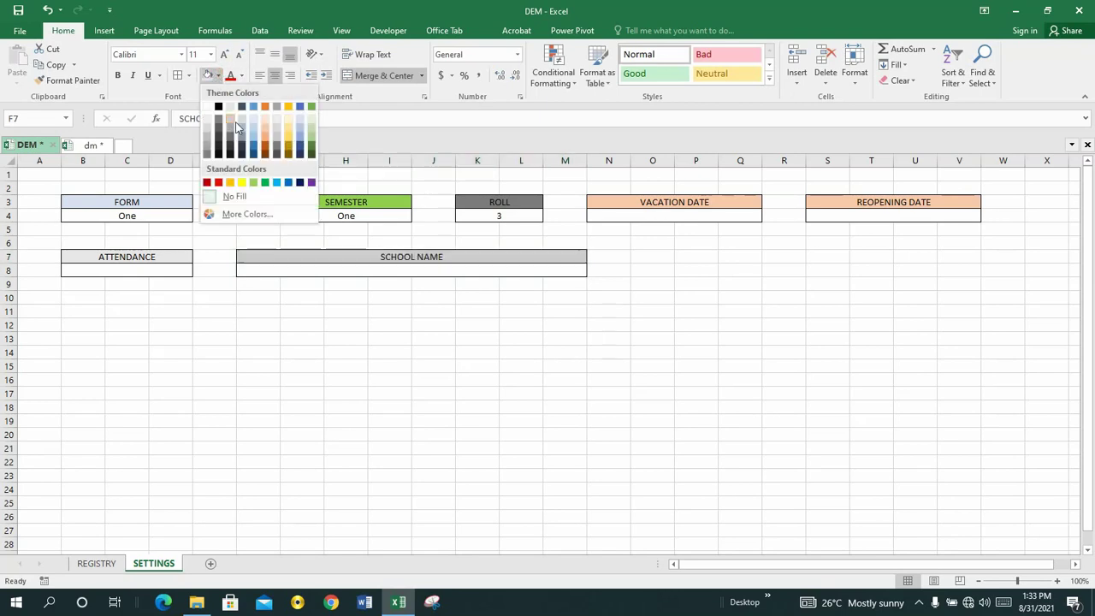
left_click(311, 129)
left_click(432, 287)
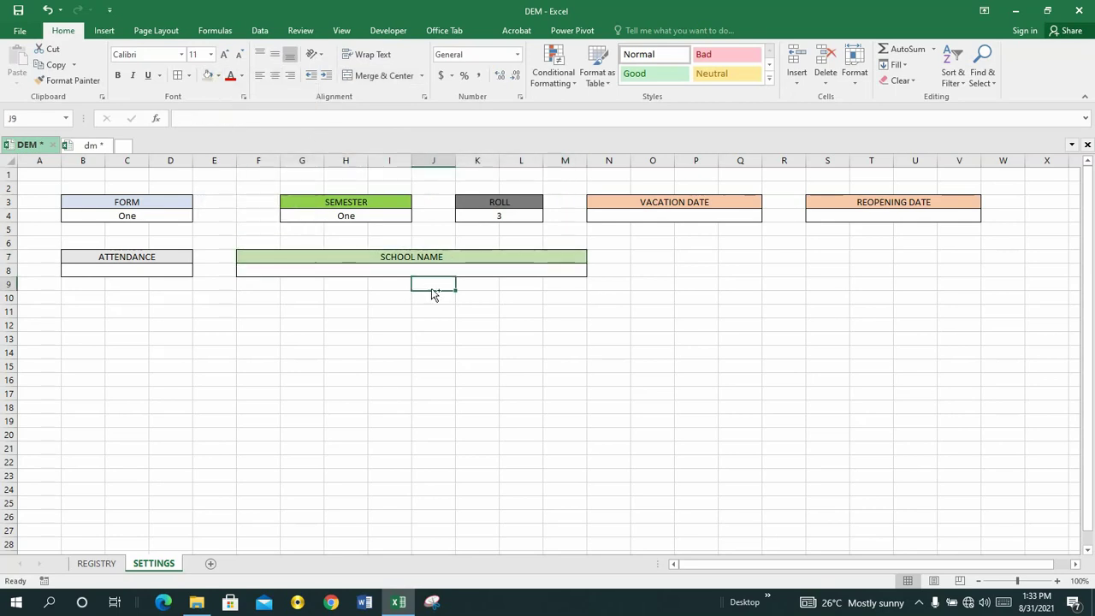
key("ctrl+s")
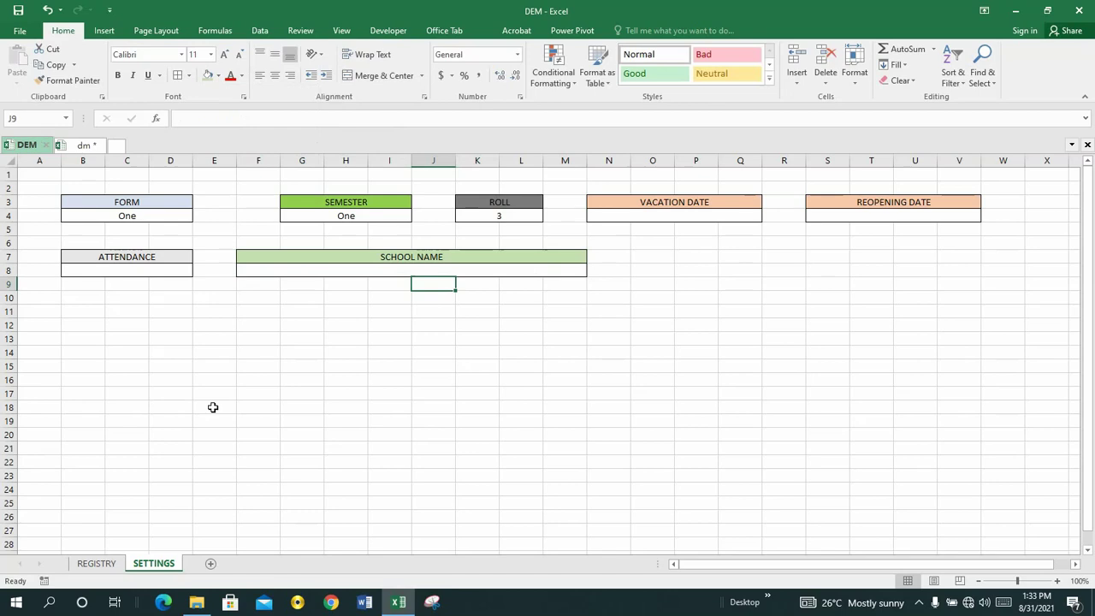
- Check the SETTINGS fields in the dm workbook, and merge and center cells O7:R7 in the DEM workbook
left_click(80, 147)
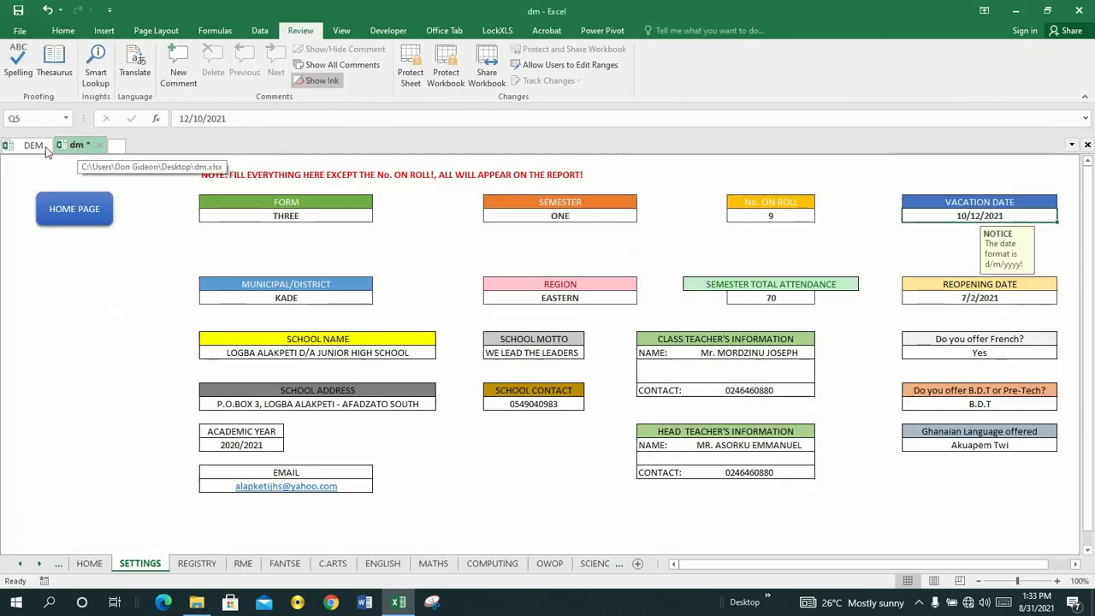
left_click(39, 145)
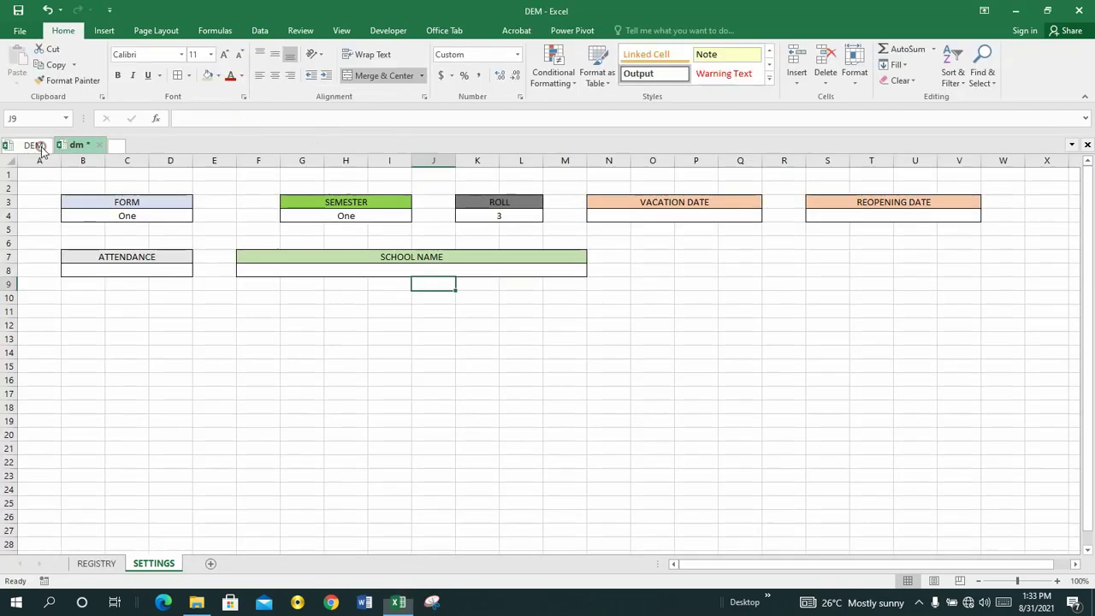
left_click(644, 259)
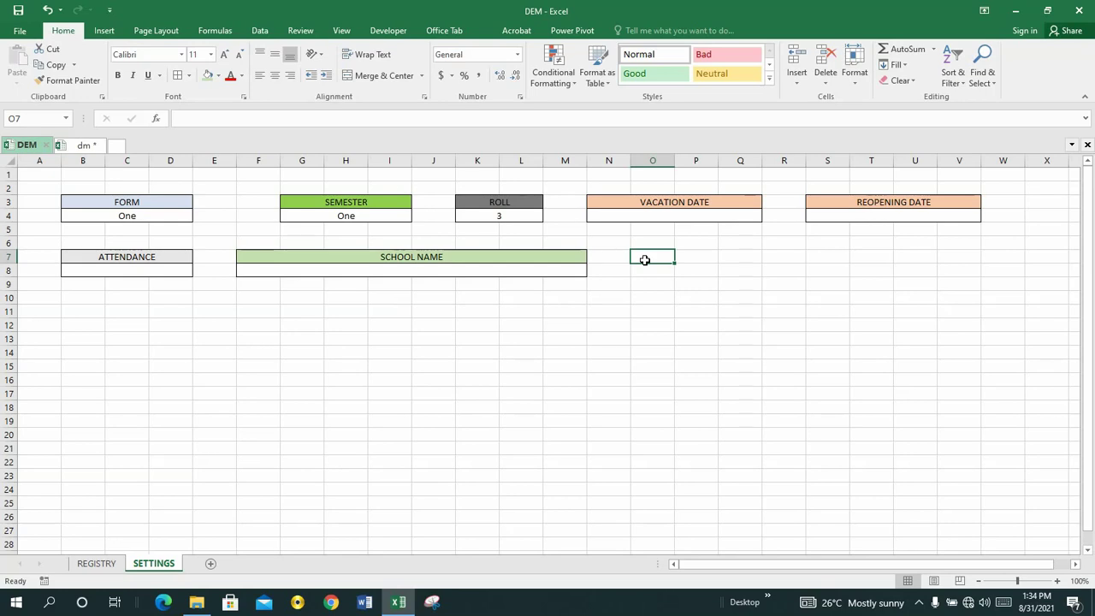
key("shift+Right")
key("shift+Right")
key("shift+Right")
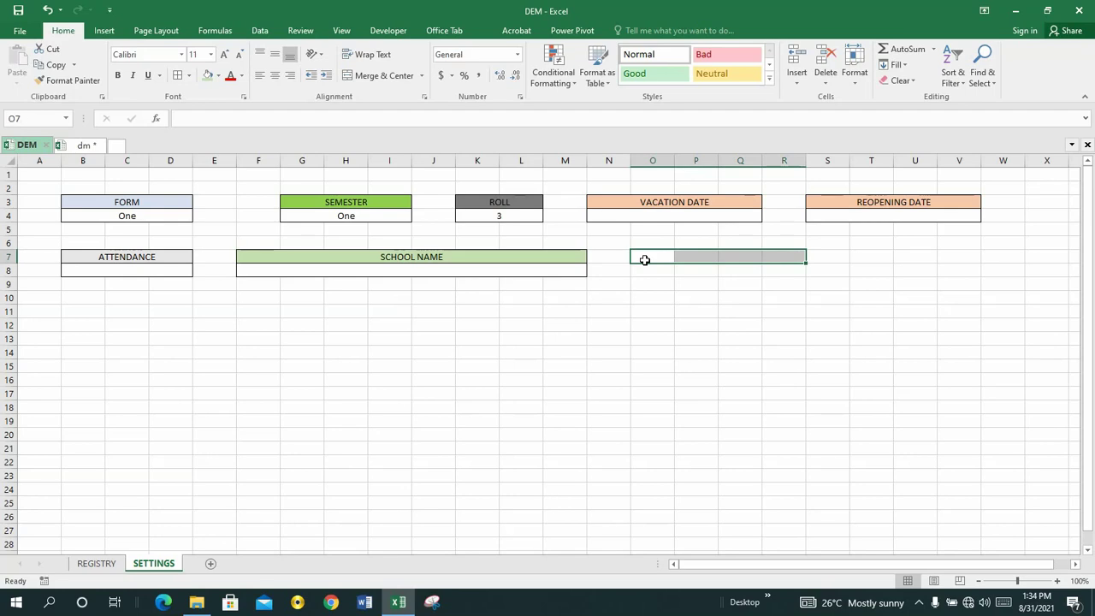
left_click(383, 77)
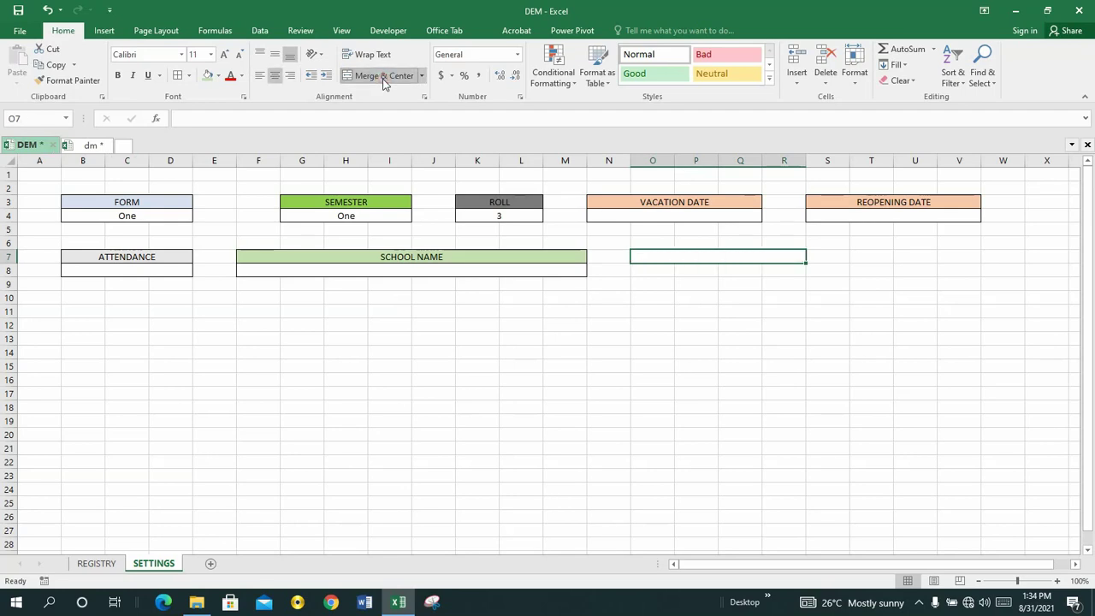
- Merge and center cells O8:R8 on the SETTINGS sheet
left_click(648, 269)
key("shift+Right")
key("shift+Right")
key("shift+Right")
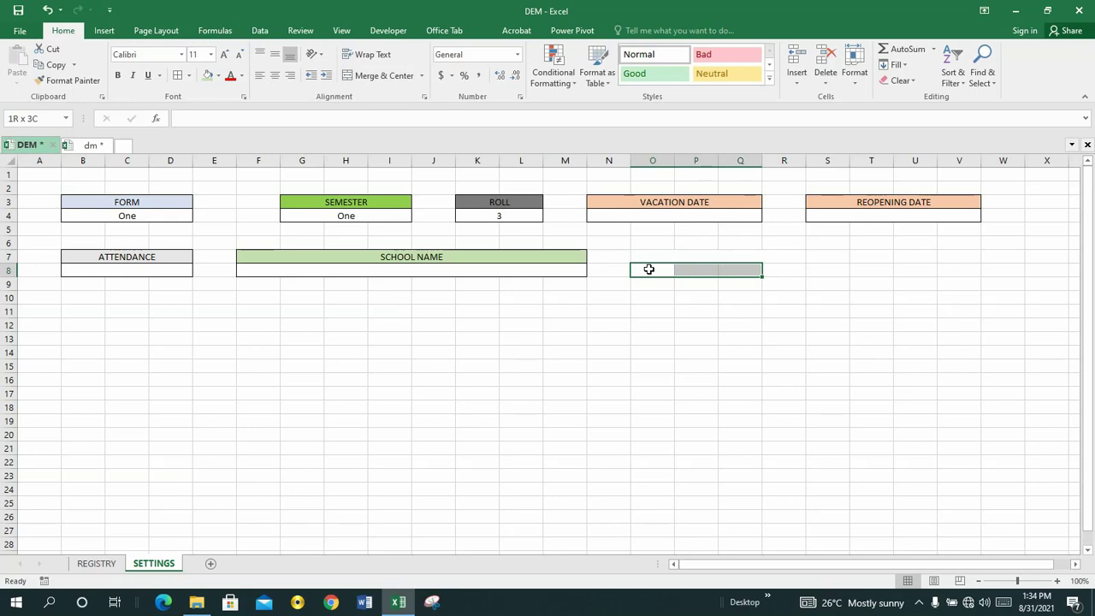
left_click(384, 76)
- Apply all borders to O7:R8 and enter the heading SCHOOL MOTTO in O7
left_click(656, 257)
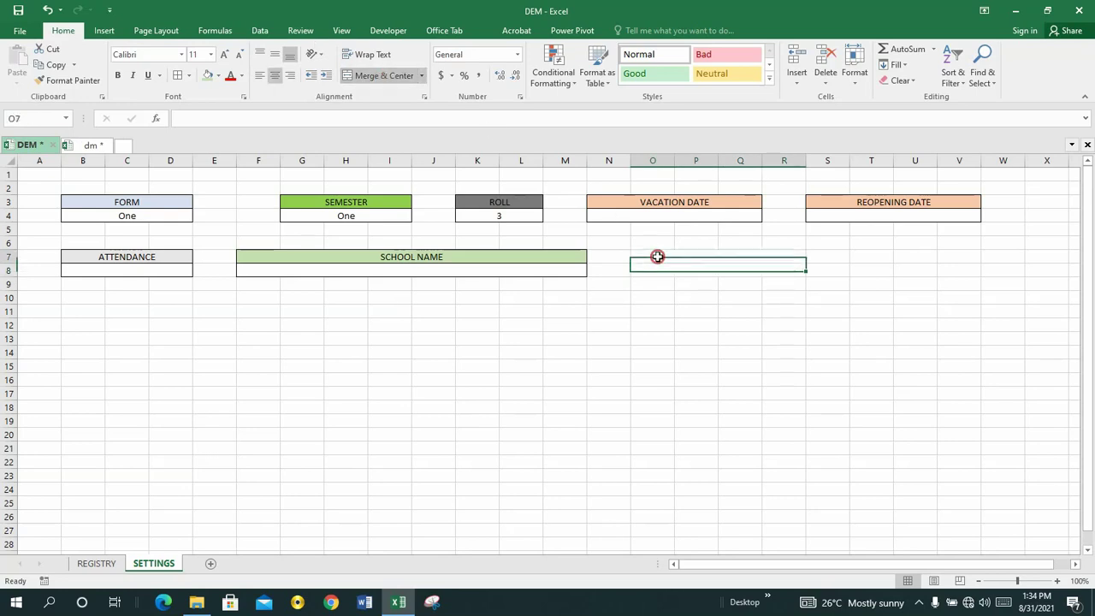
key("shift+Down")
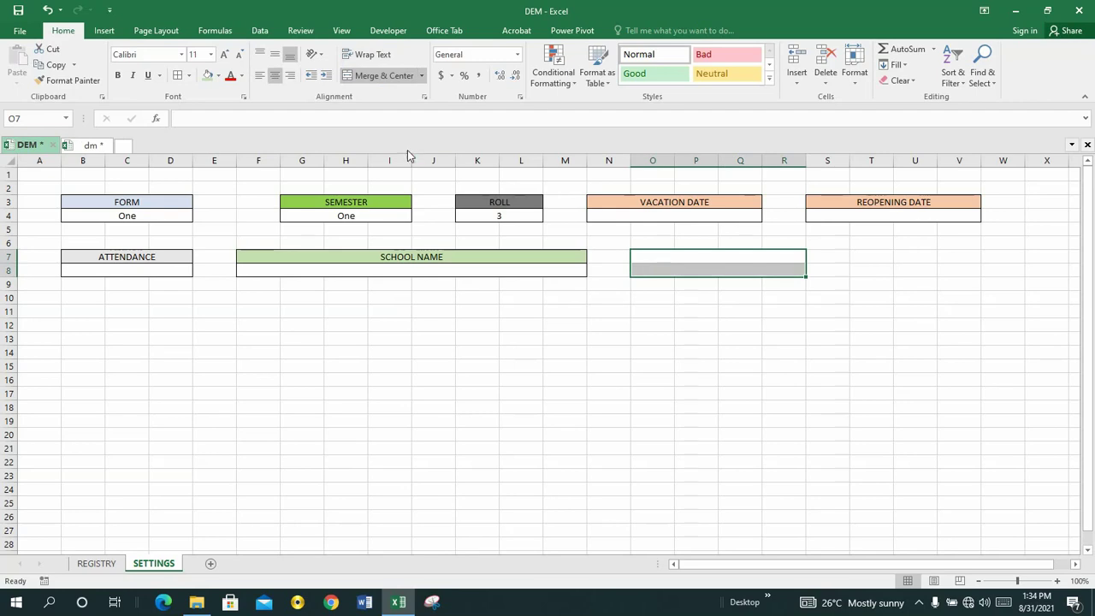
left_click(178, 76)
left_click(683, 259)
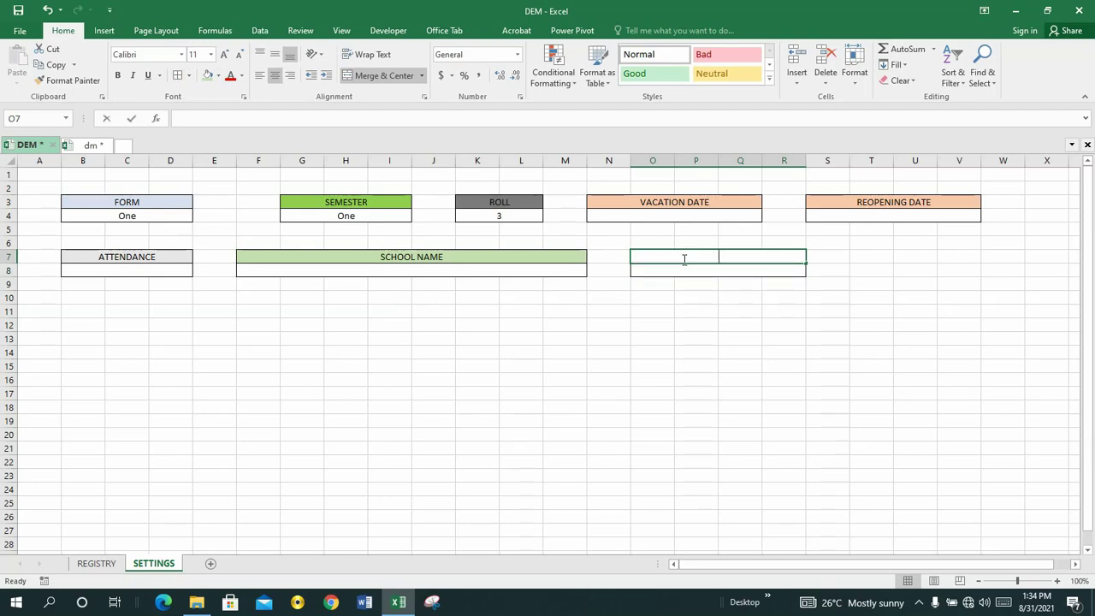
type("SCHOO")
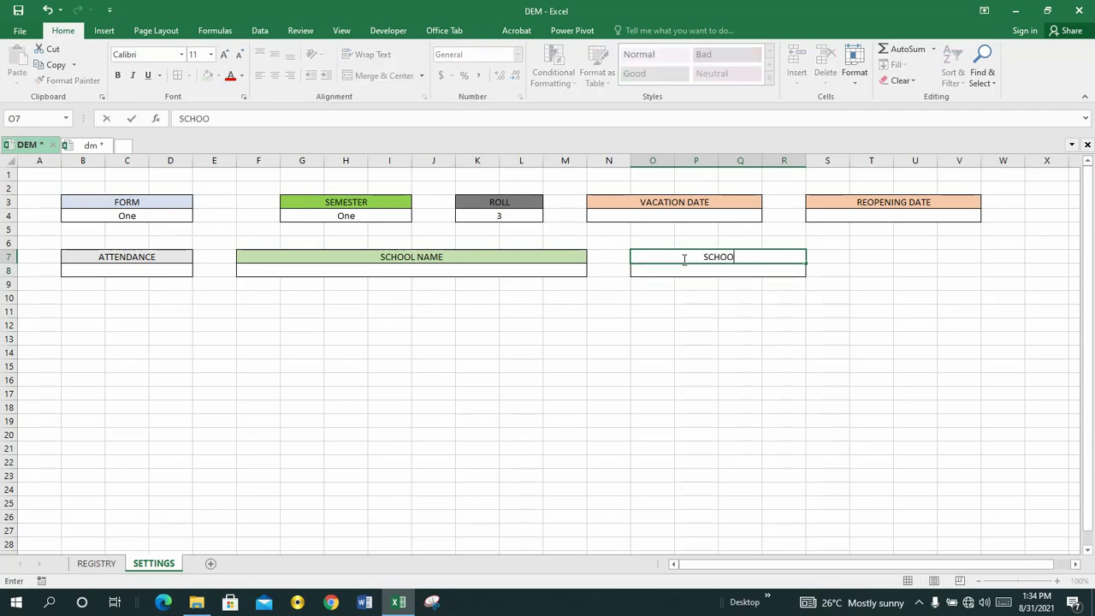
type("L MOTTO")
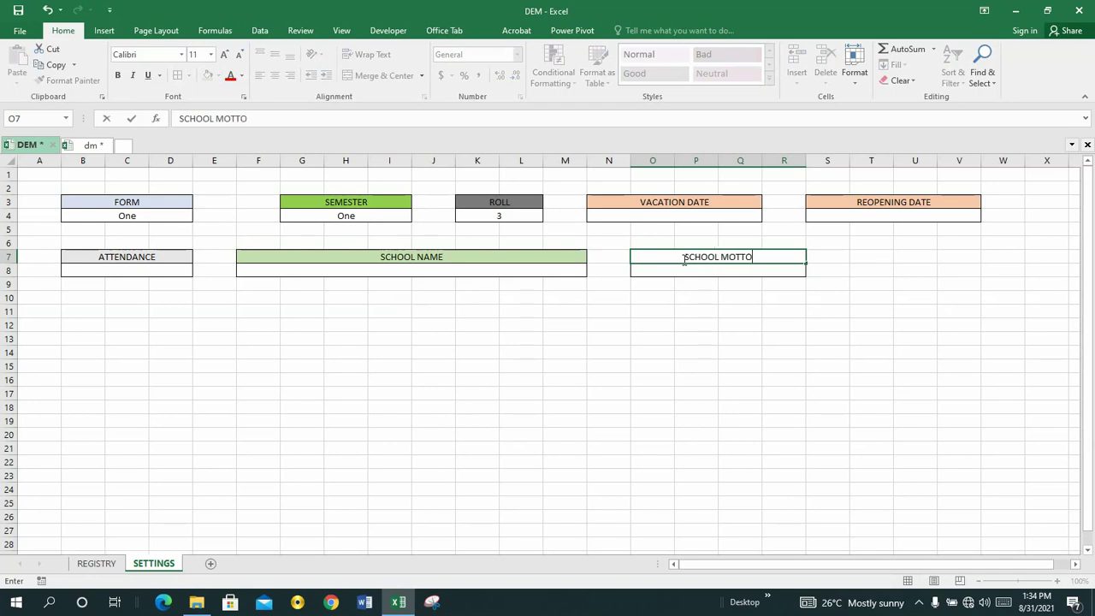
left_click(704, 270)
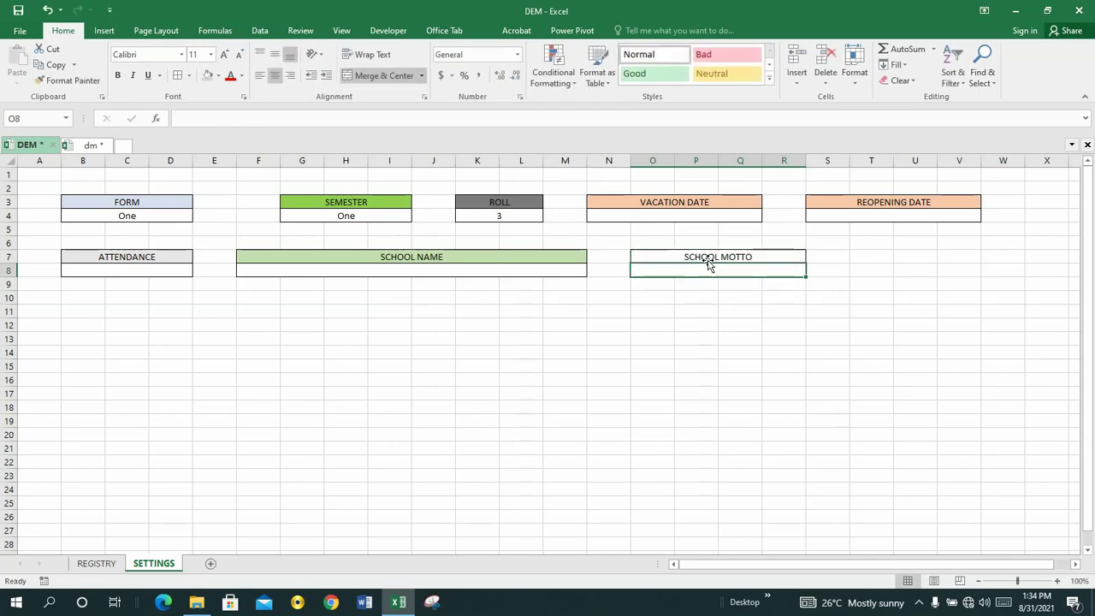
- Fill the SCHOOL MOTTO heading with the orange theme color and save the workbook
left_click(708, 256)
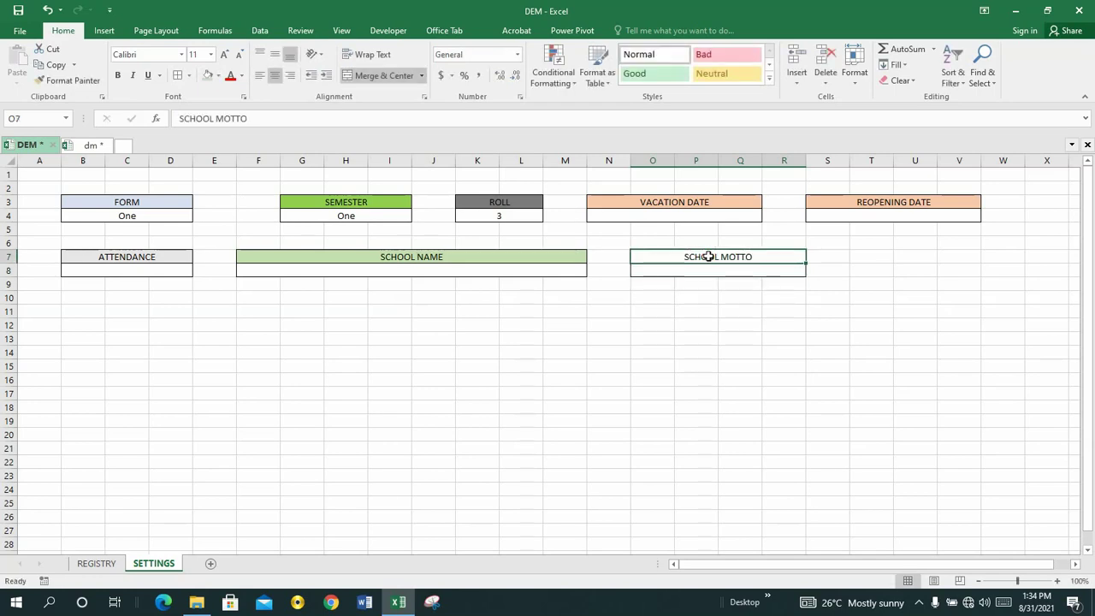
left_click(218, 76)
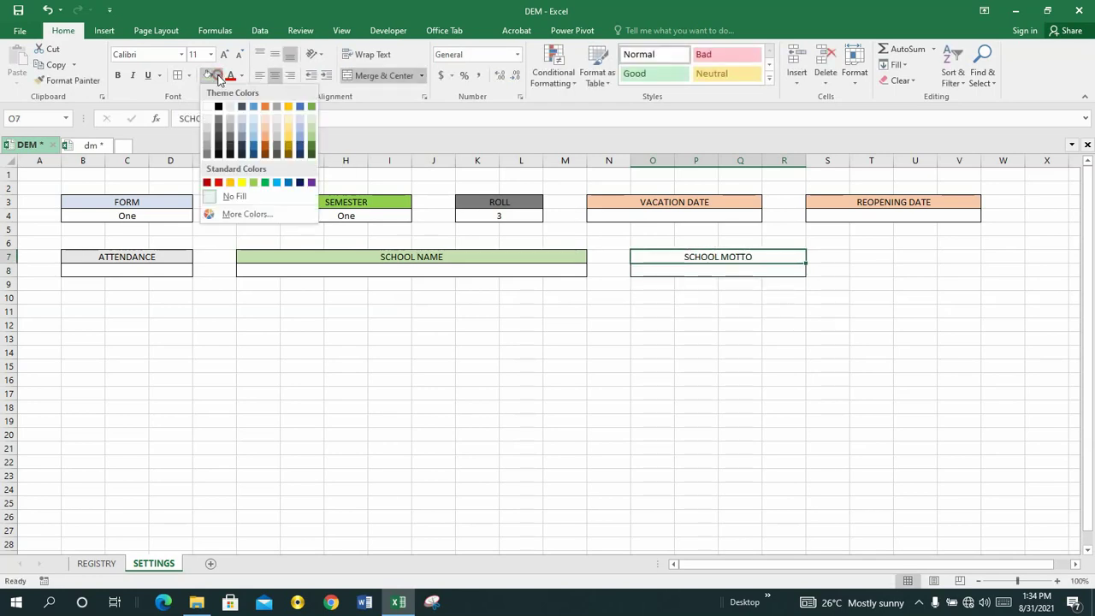
left_click(261, 108)
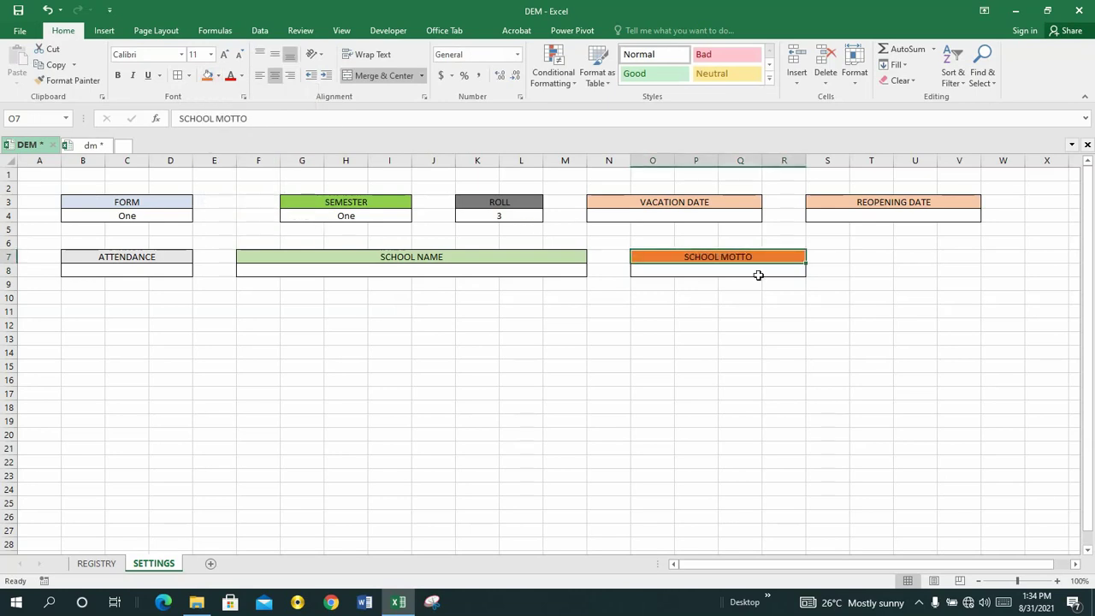
left_click(825, 262)
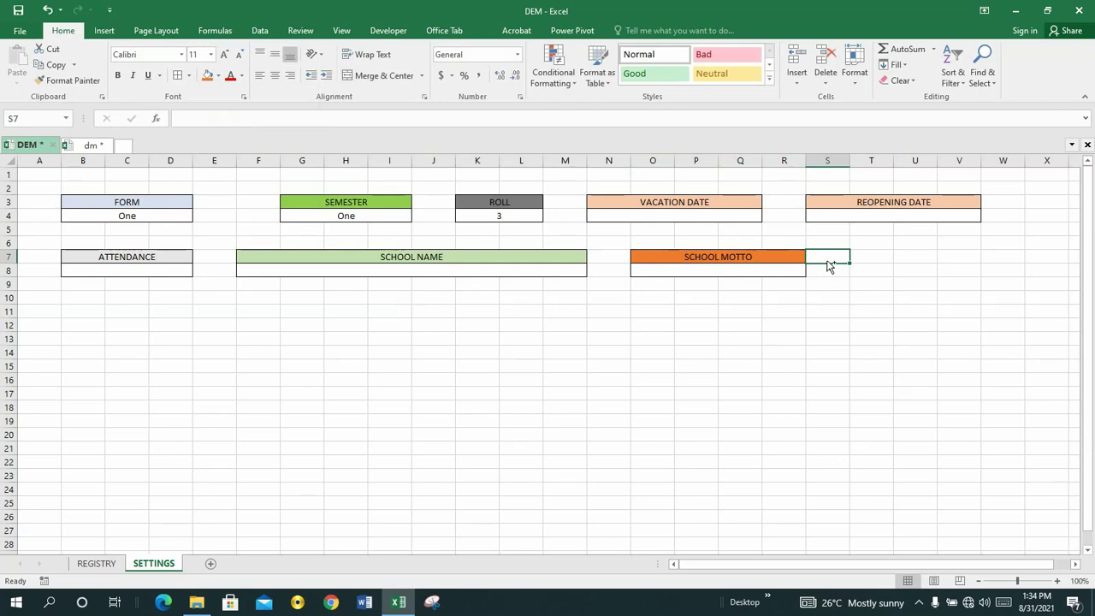
key("ctrl+s")
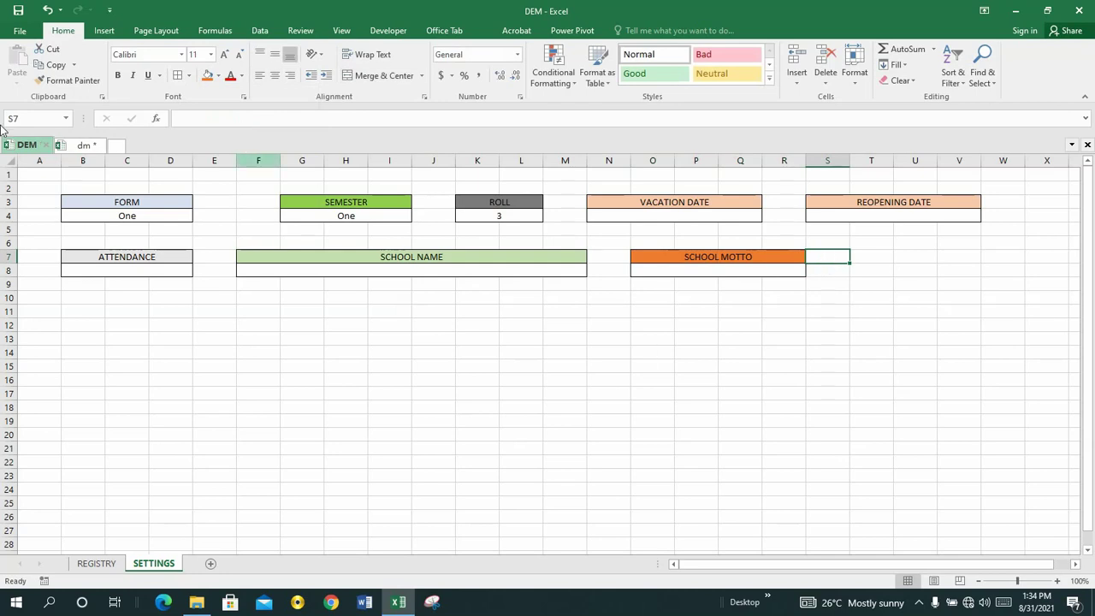
- Check the remaining SETTINGS fields in the dm workbook, and merge and center cells B11:H11 in the DEM workbook
left_click(80, 145)
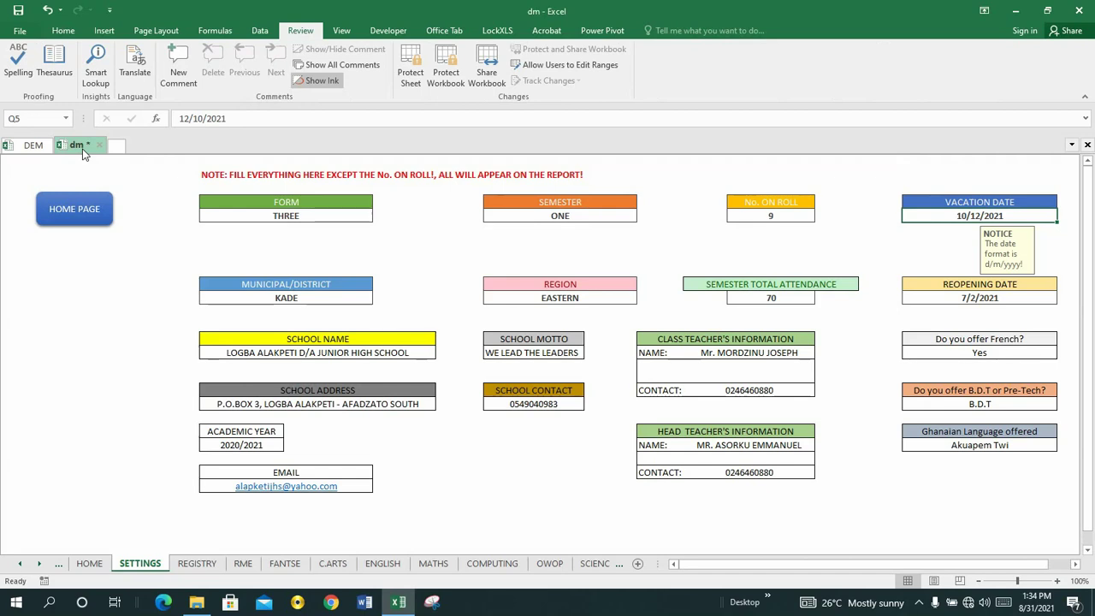
left_click(28, 146)
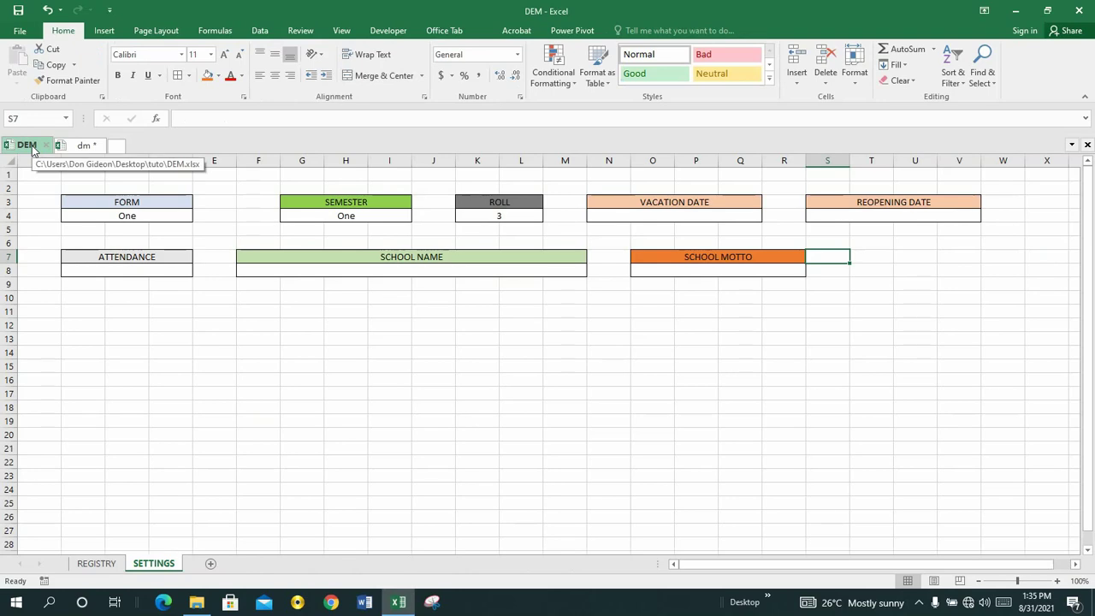
left_click(78, 315)
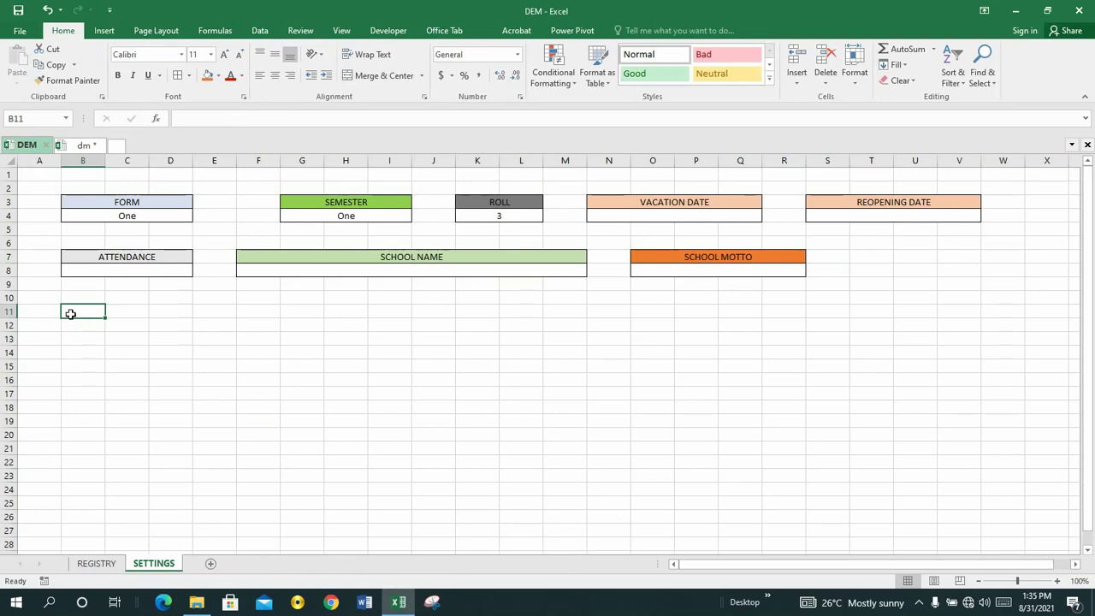
key("shift+Right")
key("shift+Right")
key("shift+Right")
key("shift+Right")
key("shift+Right")
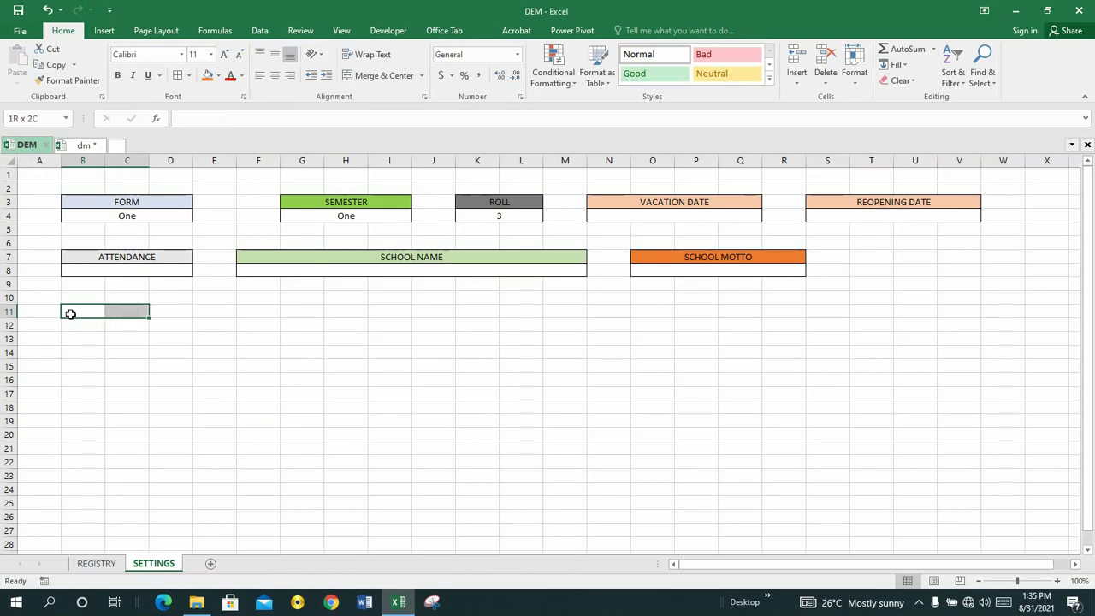
key("shift+Right")
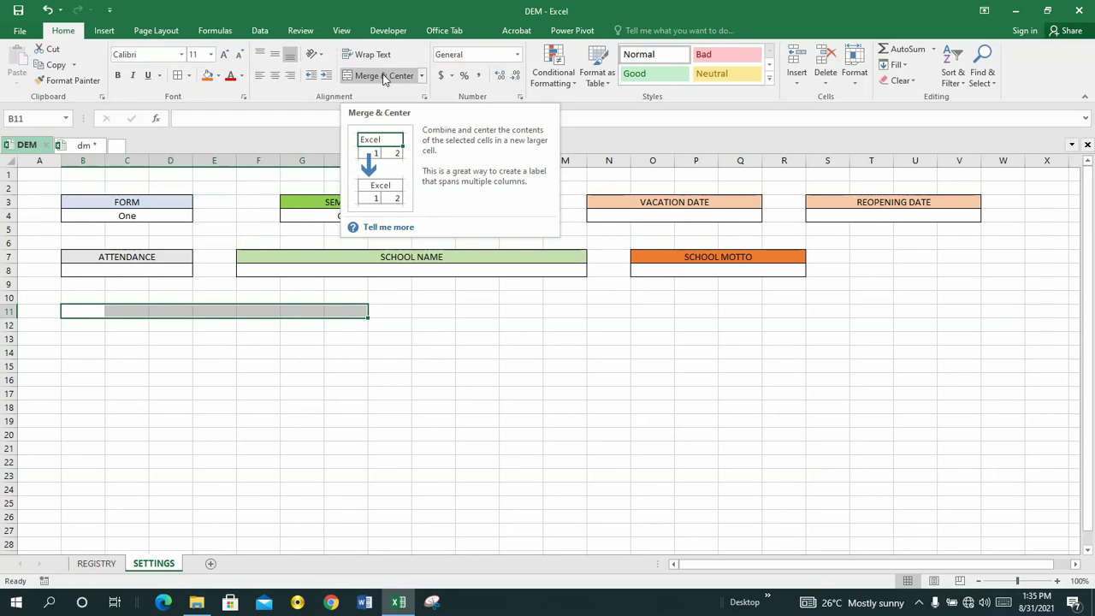
left_click(384, 75)
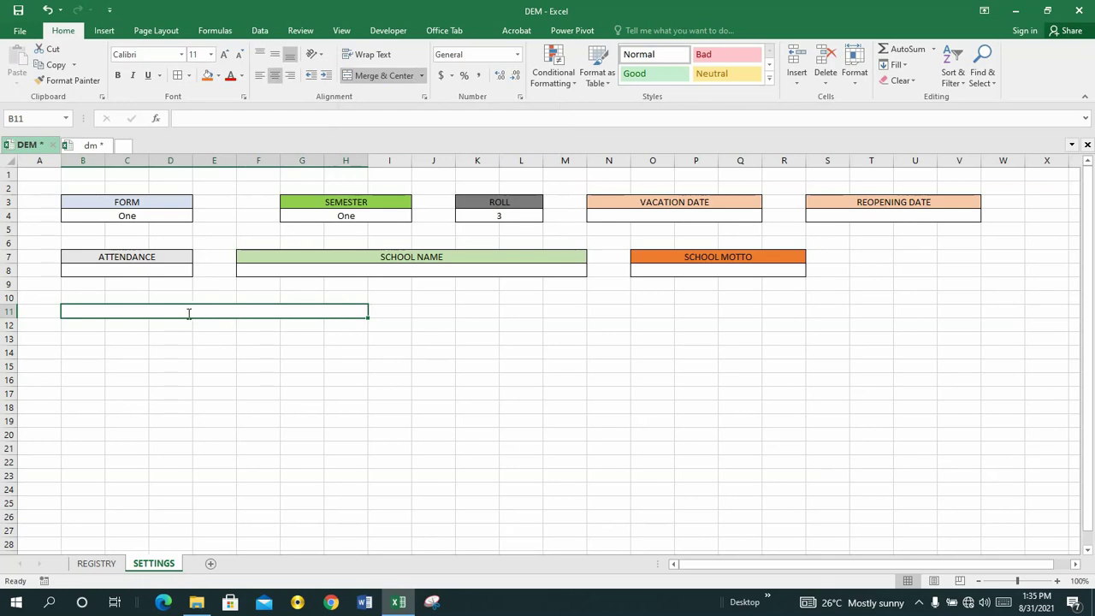
- Enter the heading SCHOOL ADRESS in the merged cell B11
type("SCHOO")
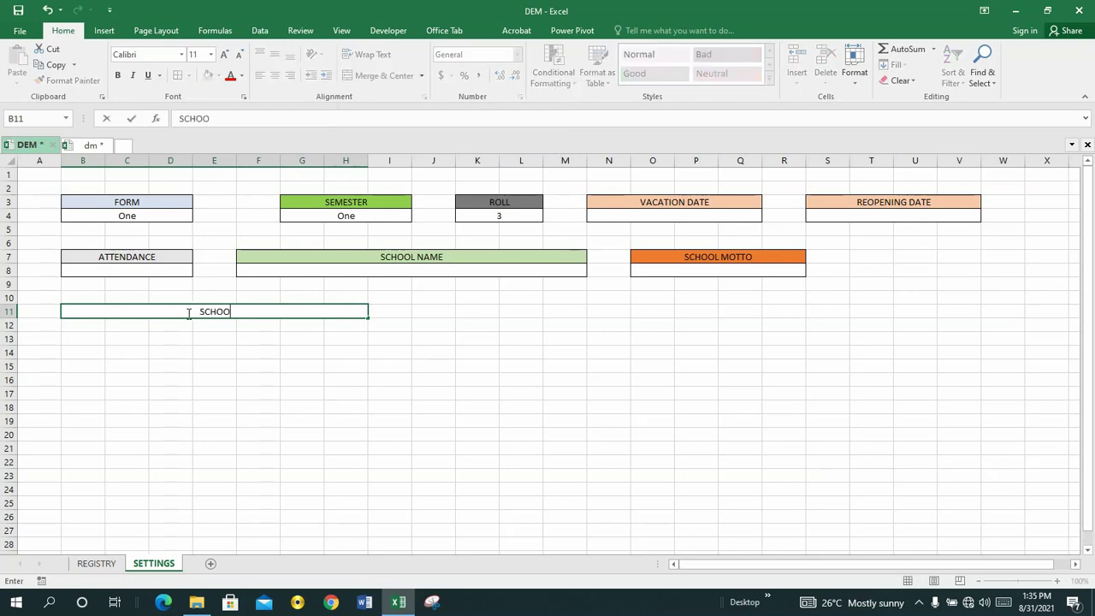
type("L ADRESS")
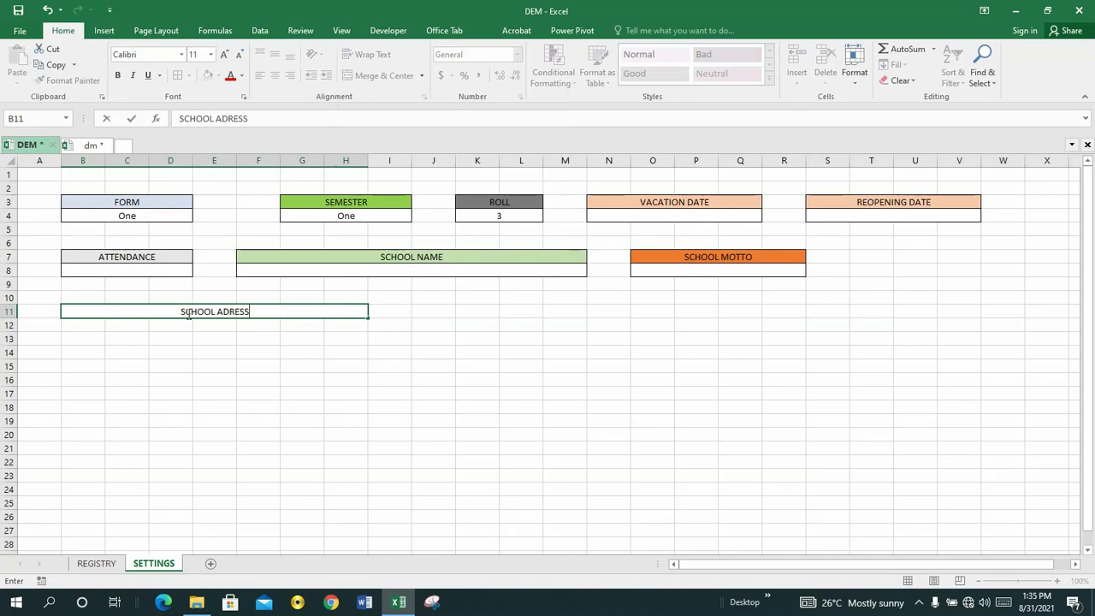
left_click(200, 323)
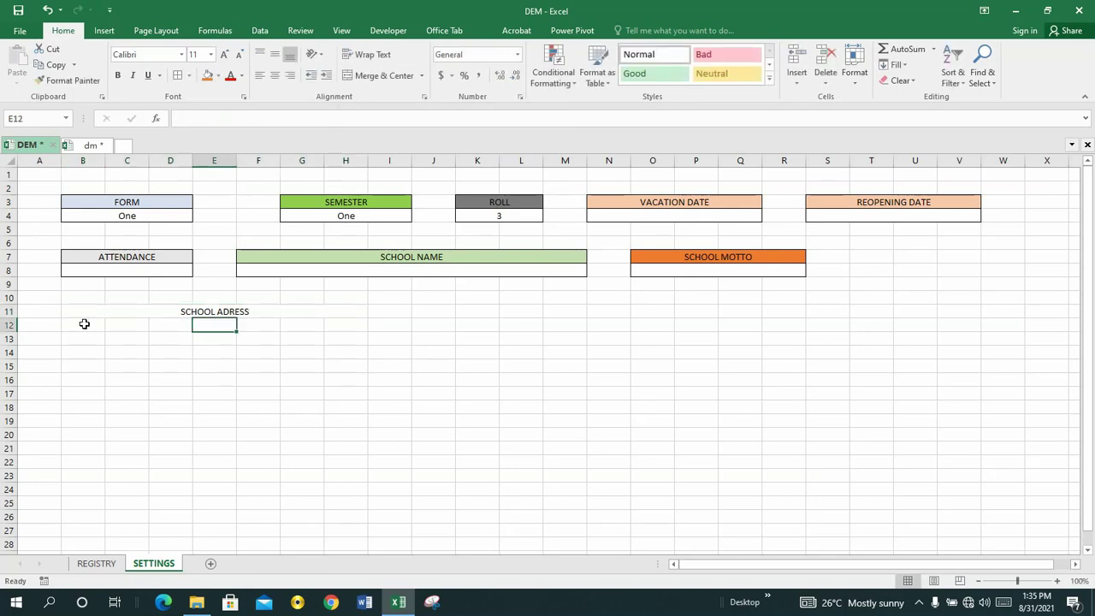
- Merge and center cells B12:H12 below the SCHOOL ADRESS heading
left_click(83, 323)
key("shift+Right")
key("shift+Right")
key("shift+Right")
key("shift+Right")
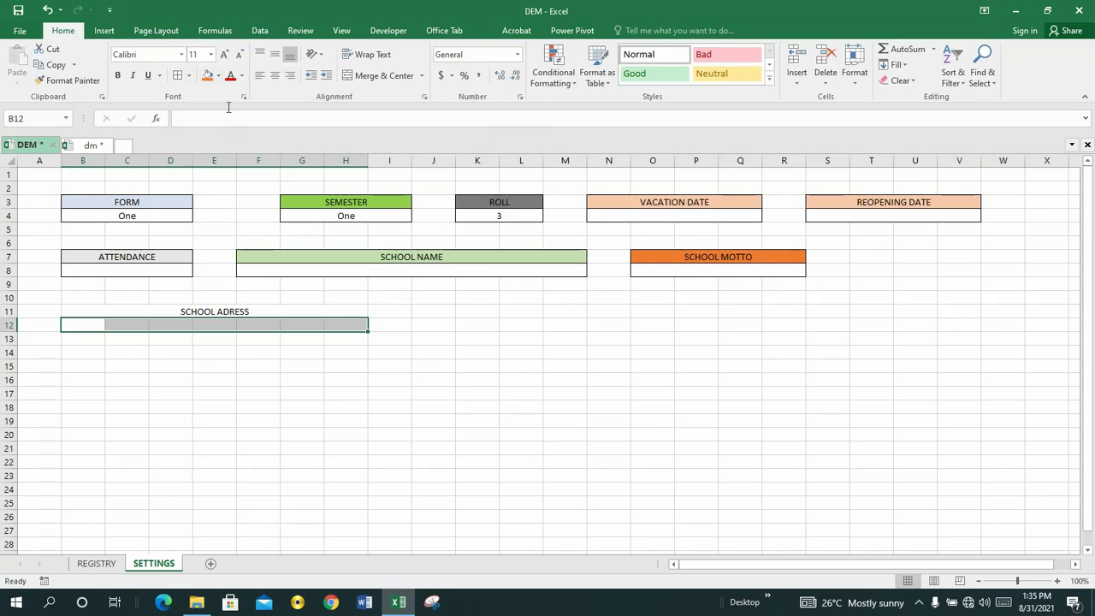
left_click(359, 77)
- Apply all borders to the school address field in B11:H12
left_click(154, 311)
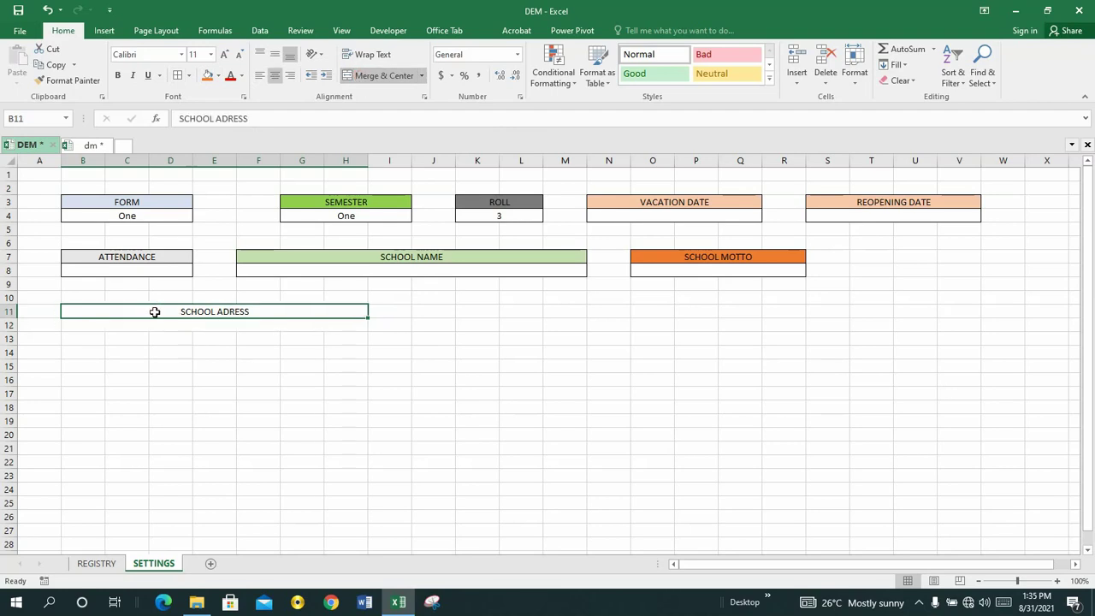
key("shift+Down")
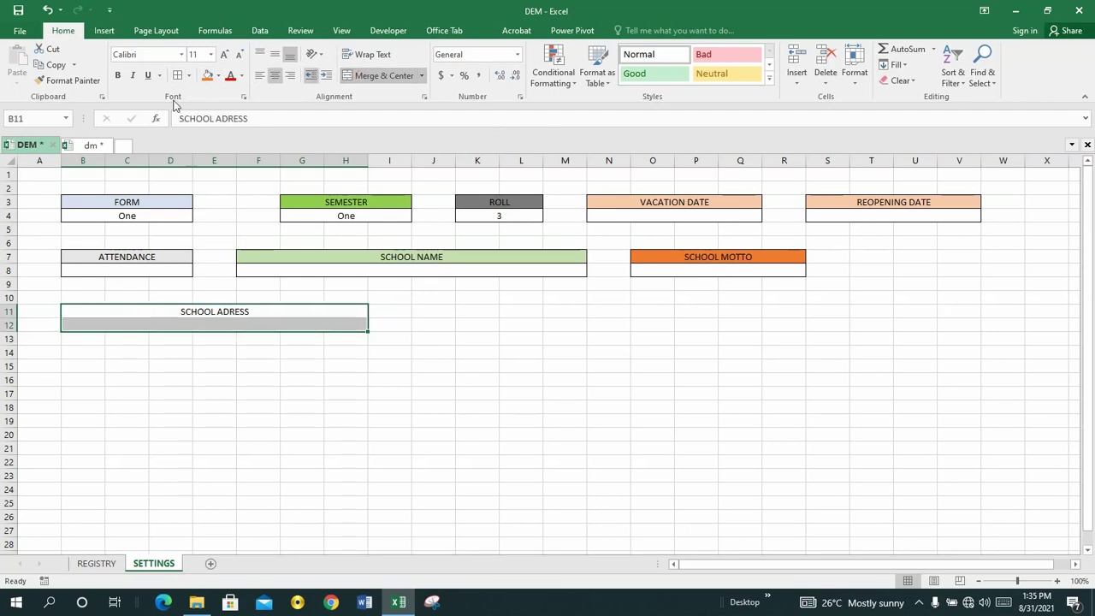
left_click(178, 76)
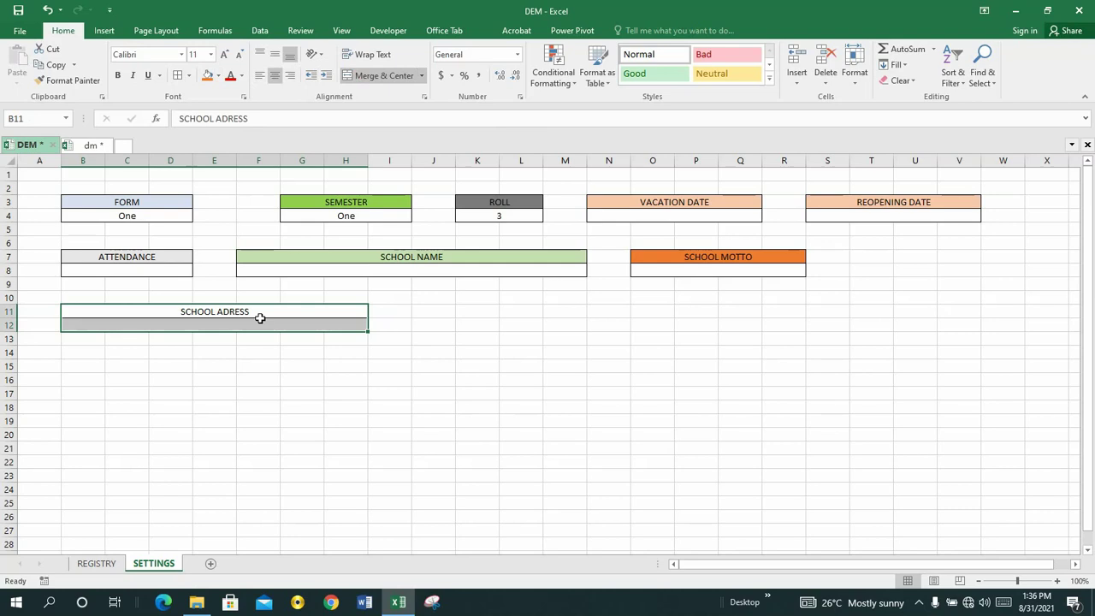
left_click(220, 339)
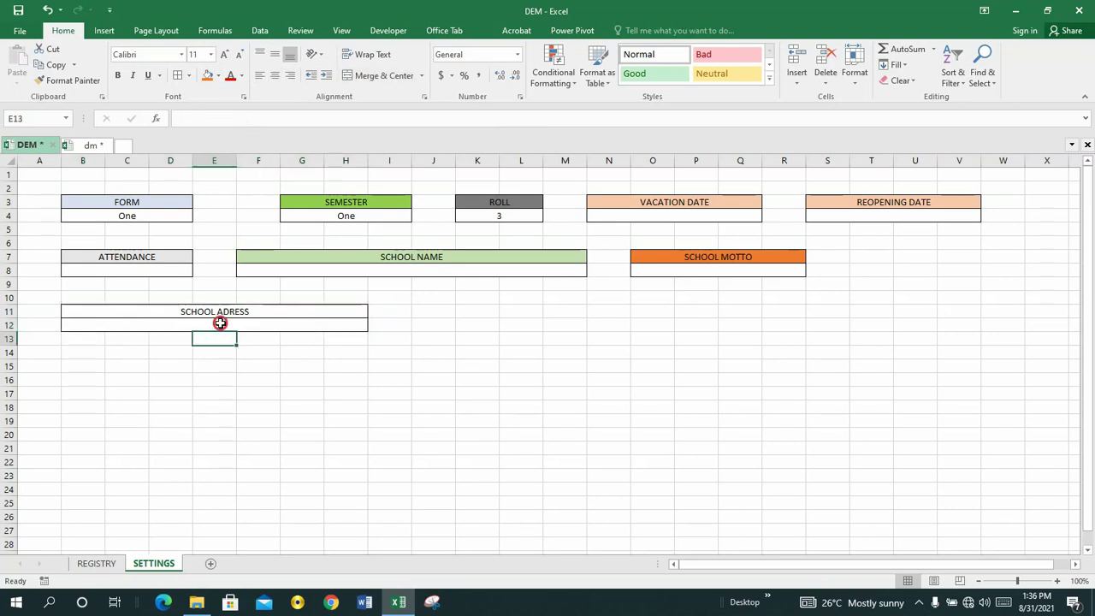
left_click(220, 323)
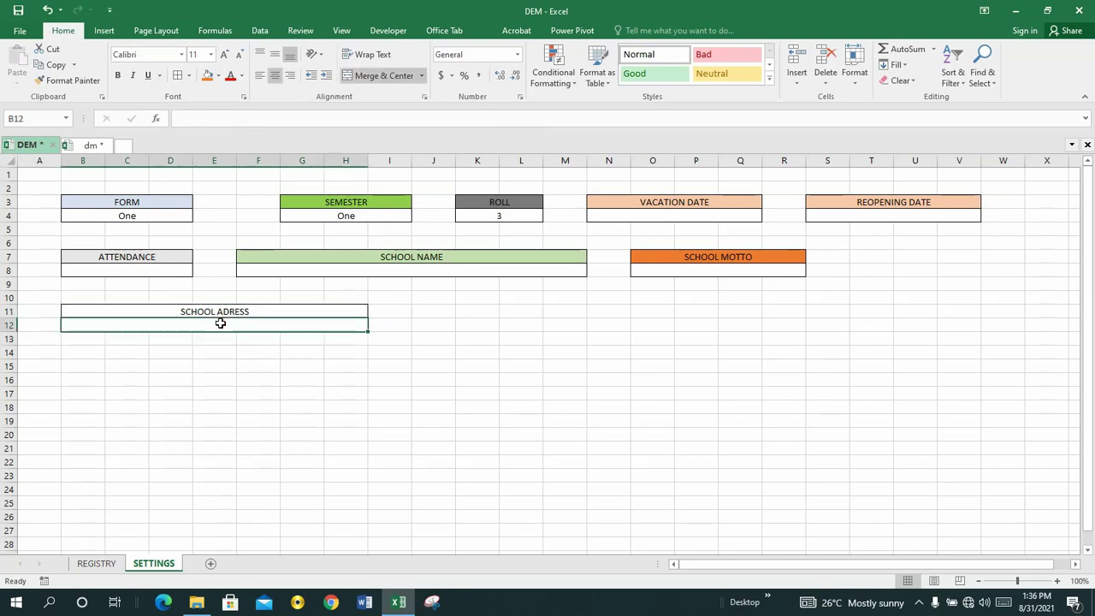